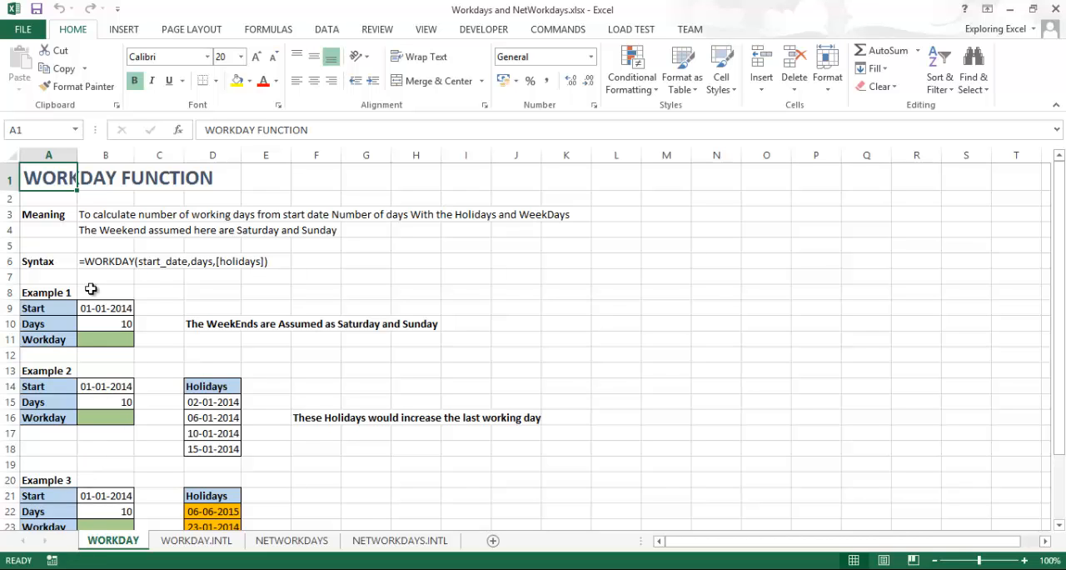
Zoom the sheet to 130% and widen columns B and D enough to show their full dates
click(1025, 560)
click(1024, 560)
click(1025, 560)
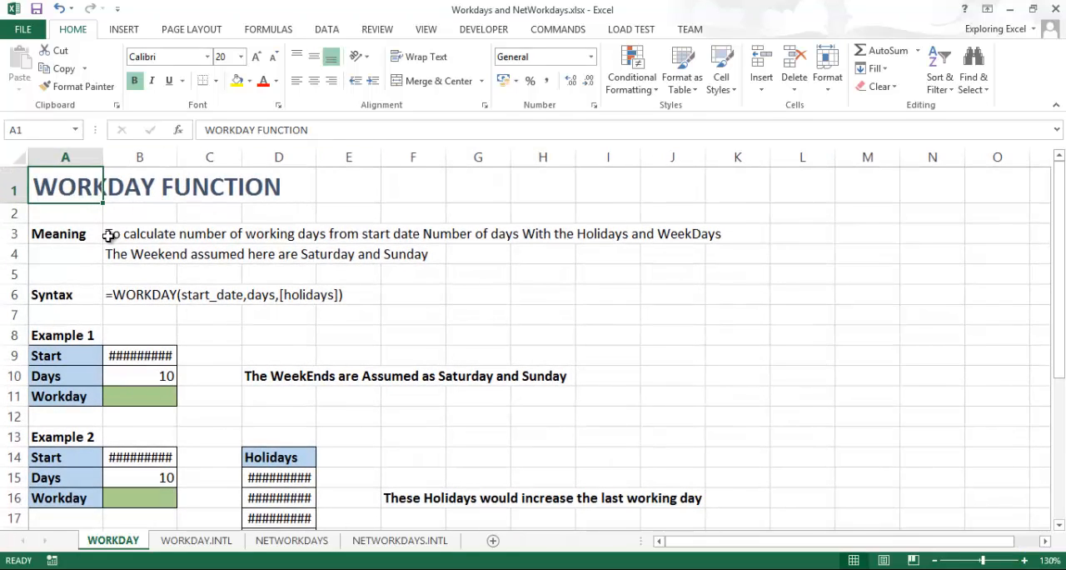
drag(177, 157, 194, 157)
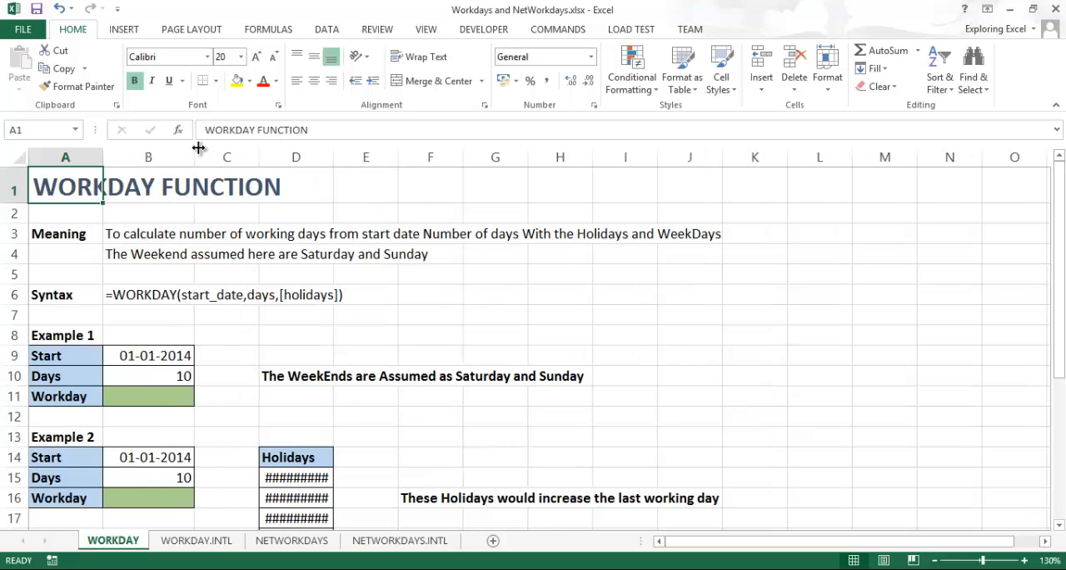
drag(333, 157, 357, 157)
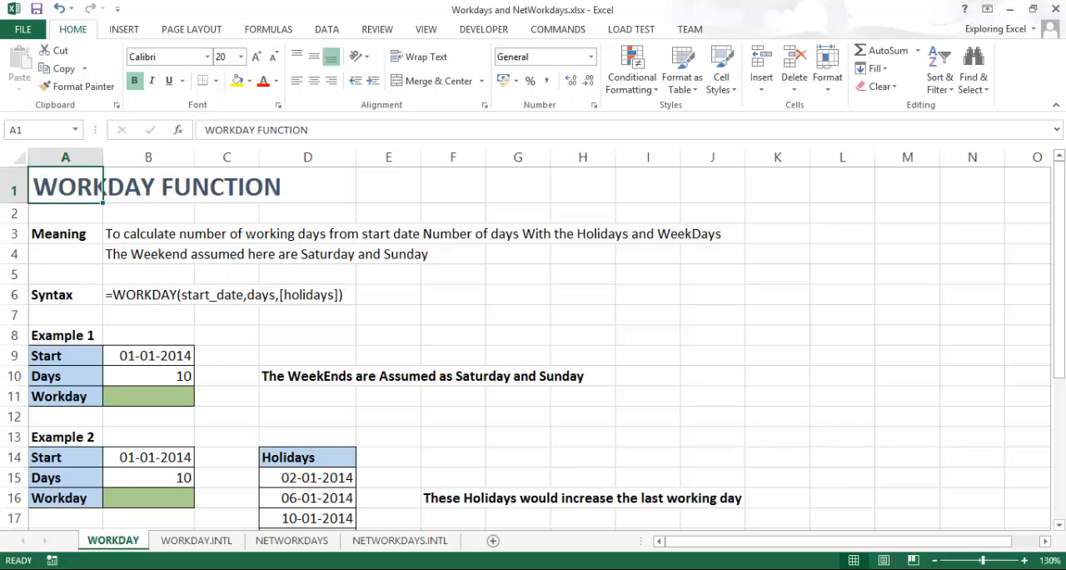
Clear the existing WORKDAY syntax text from cell B6
click(115, 250)
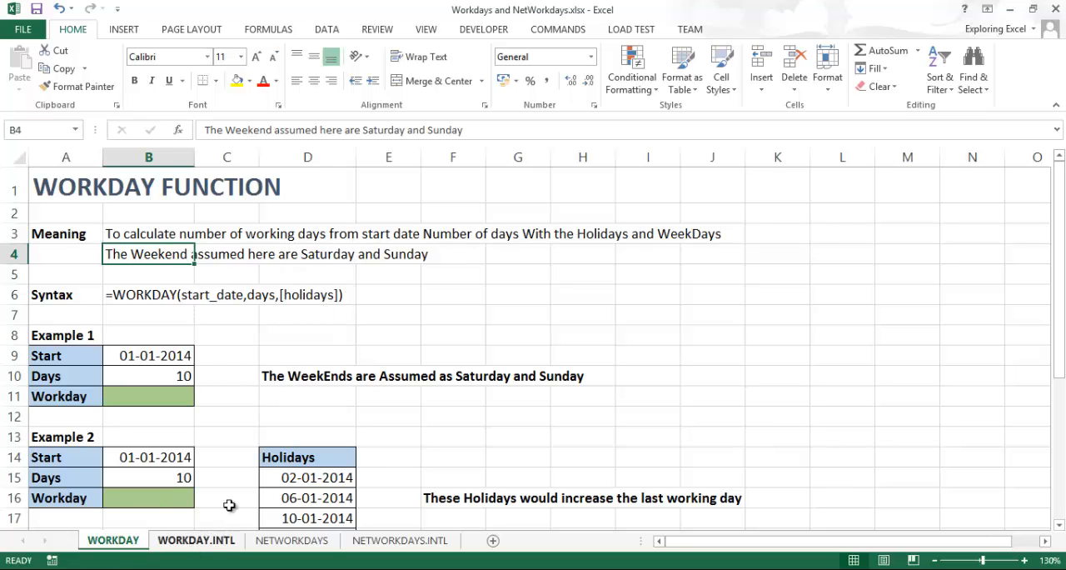
scroll(117, 366, down, 1)
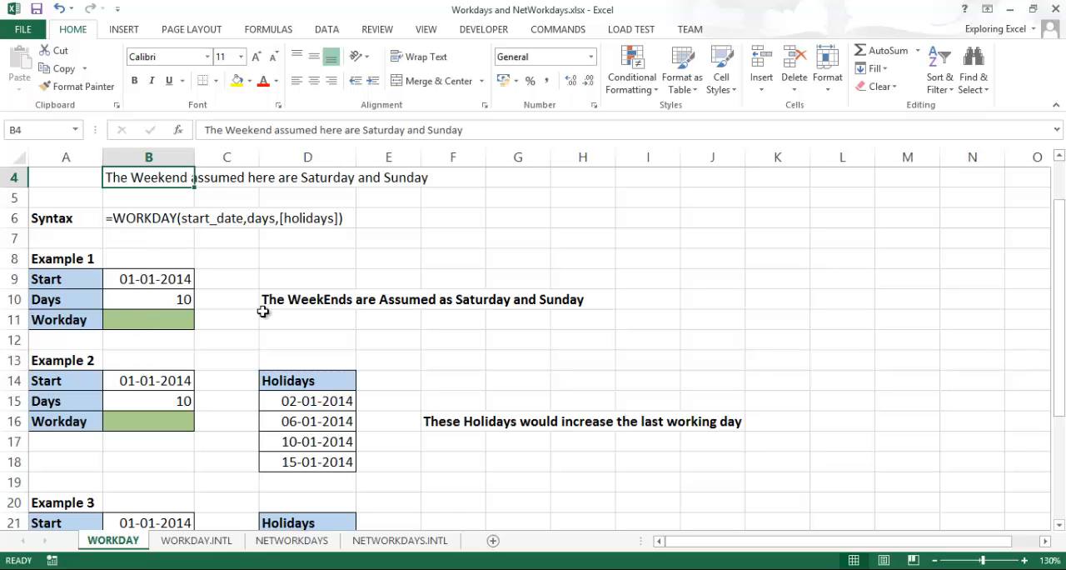
click(139, 219)
key(Delete)
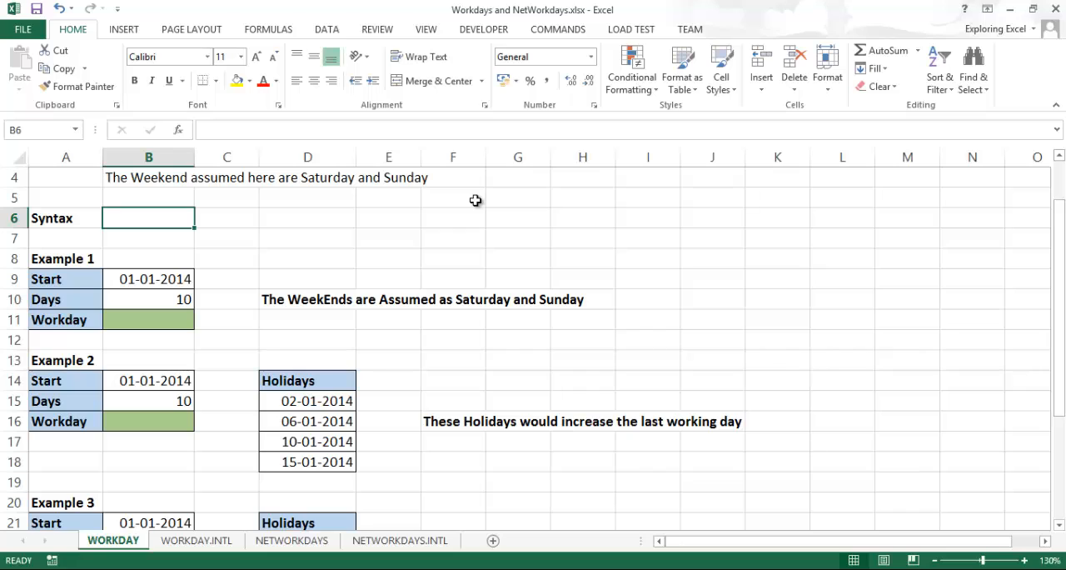
text(=w)
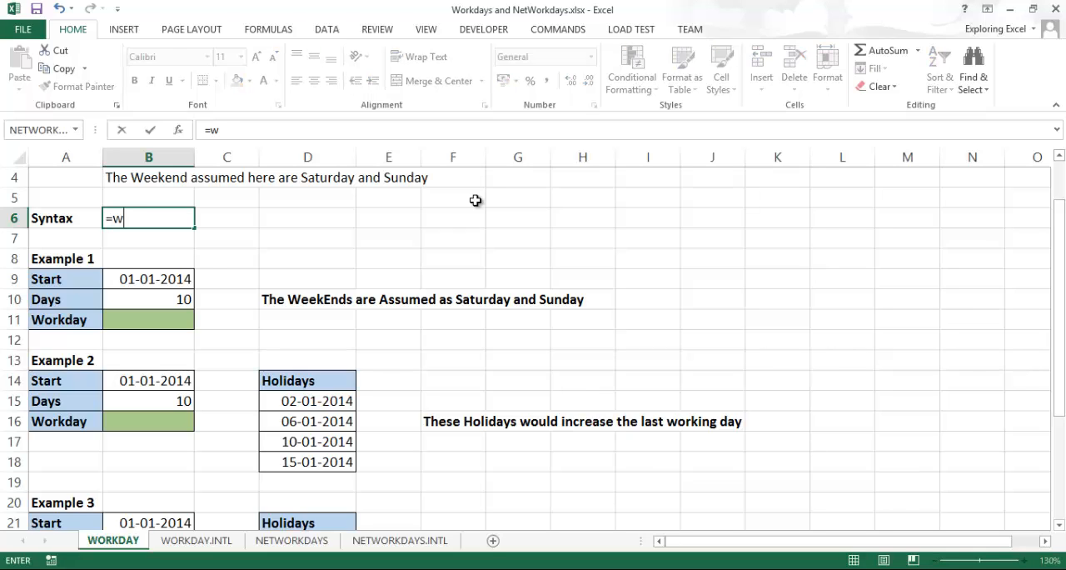
text(o)
key(Tab)
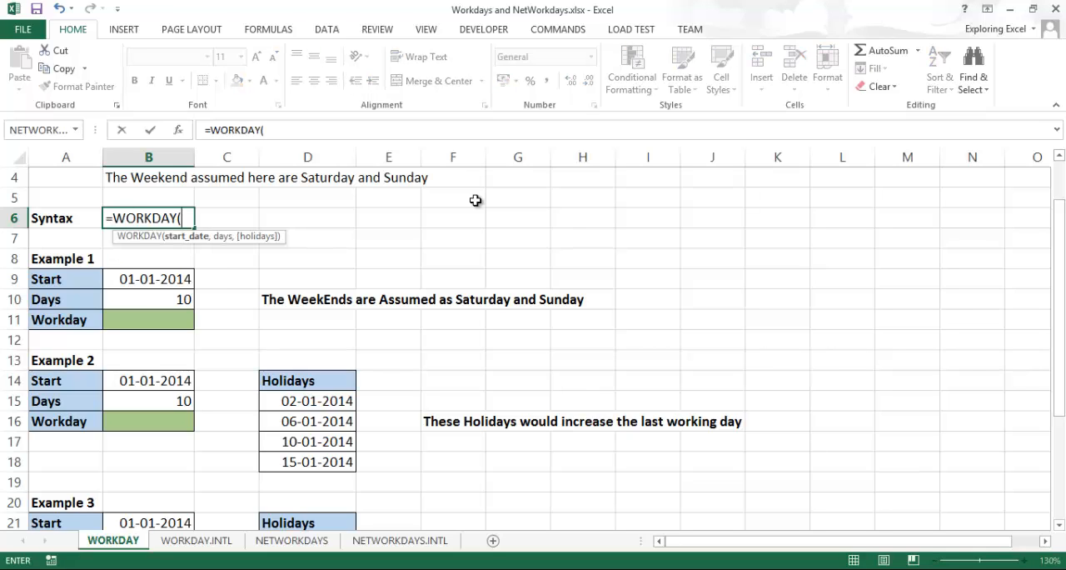
key(BackSpace)
key(BackSpace)
key(BackSpace)
key(BackSpace)
key(BackSpace)
key(Escape)
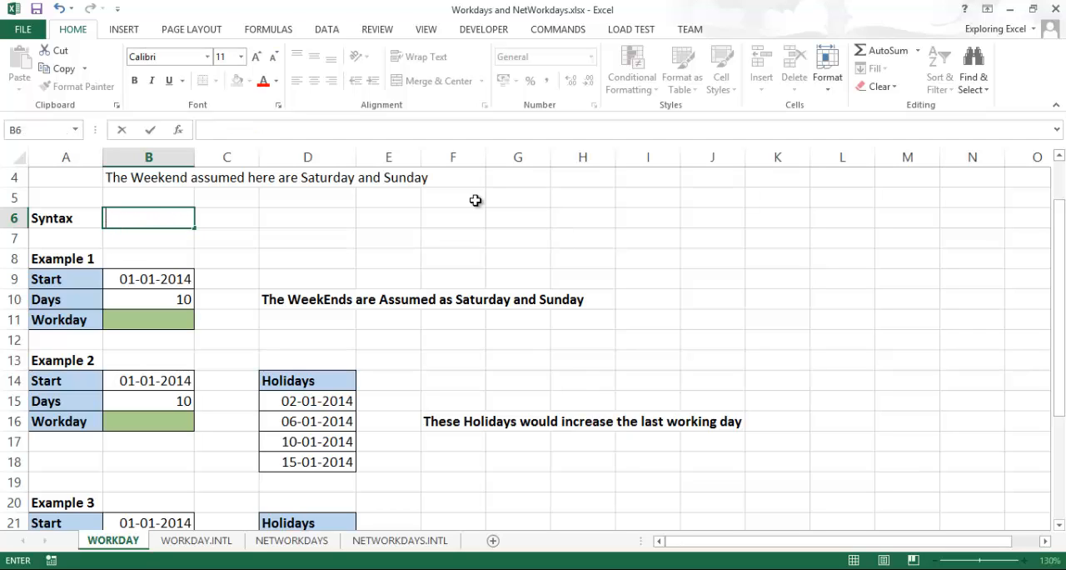
Enter the WORKDAY syntax with its argument names in B6 as plain text: =WORKDAY(start_date,days,holidays)
text(=wo)
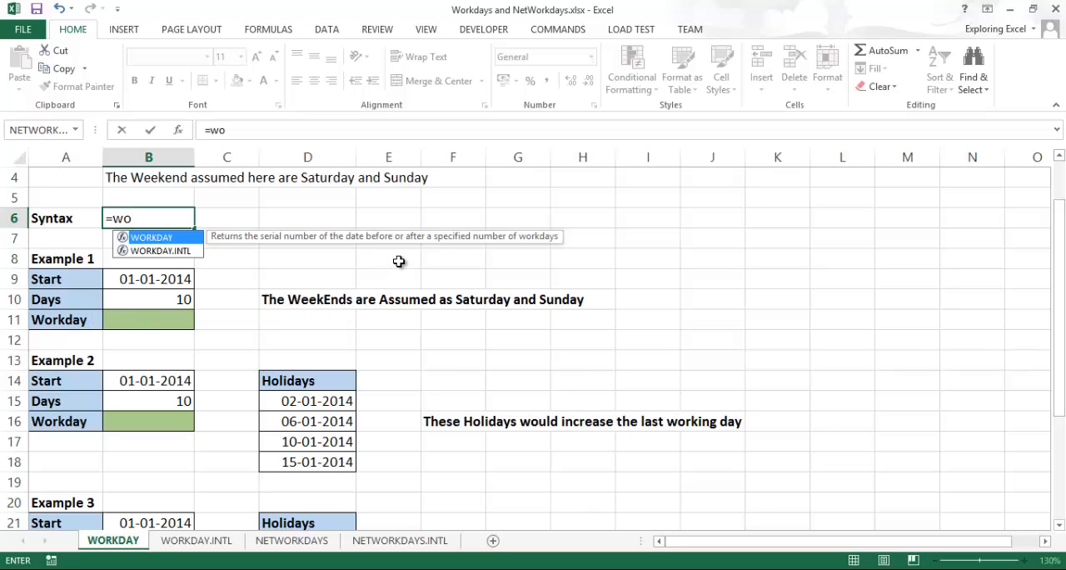
key(Tab)
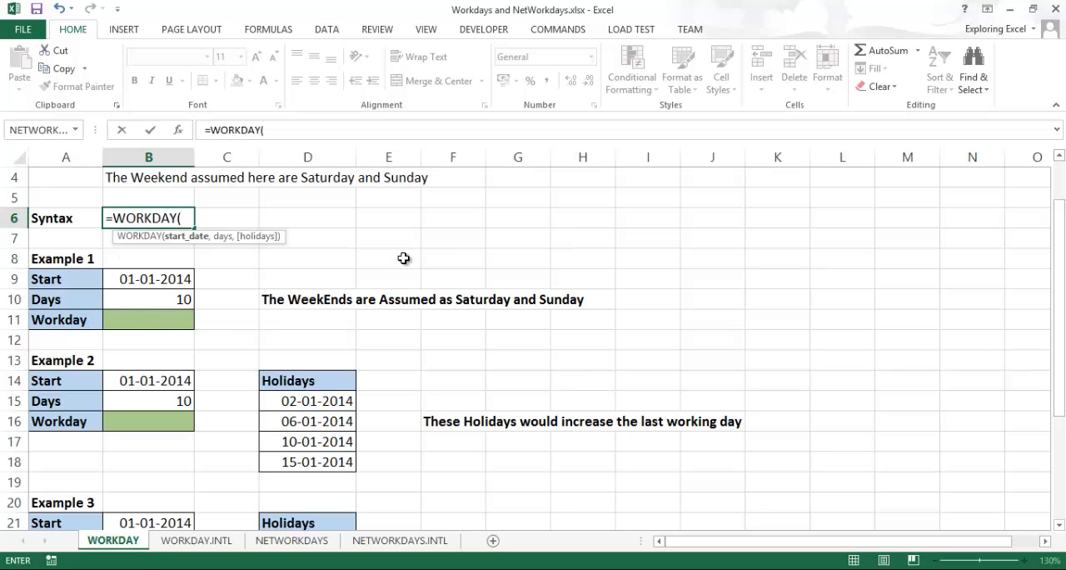
key(ctrl+shift+a)
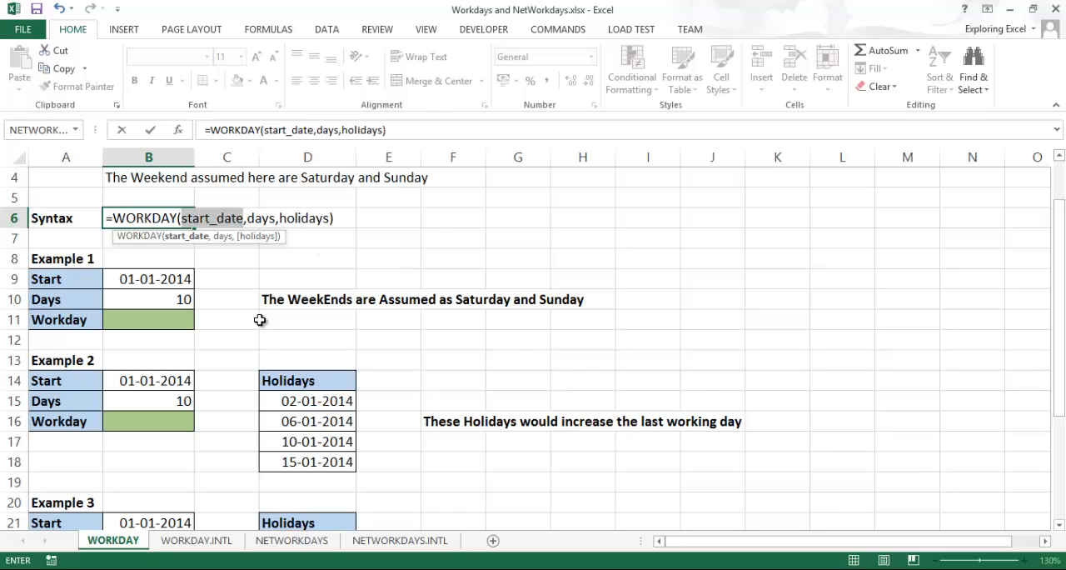
click(108, 222)
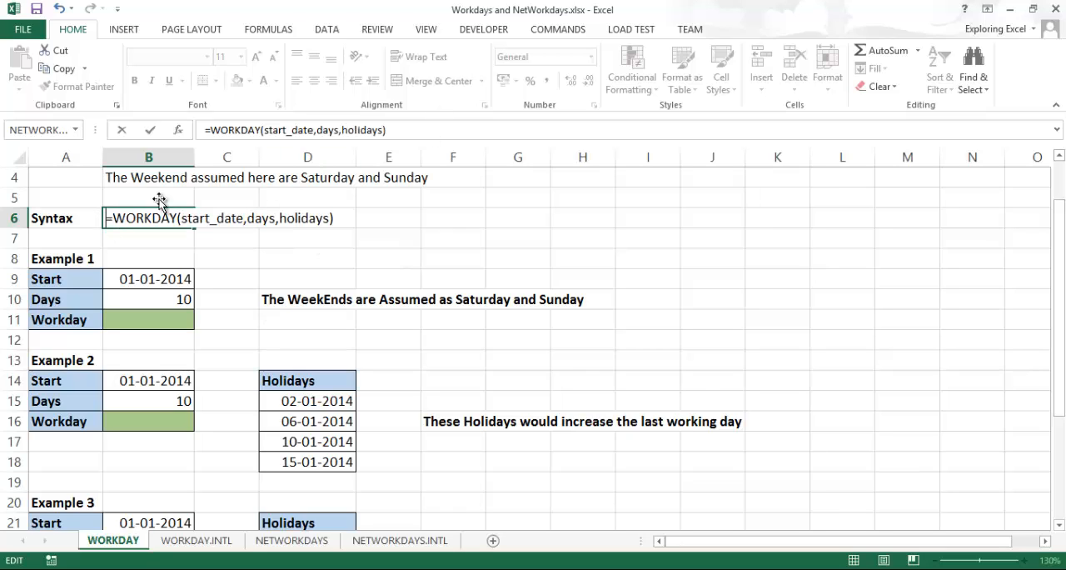
text(')
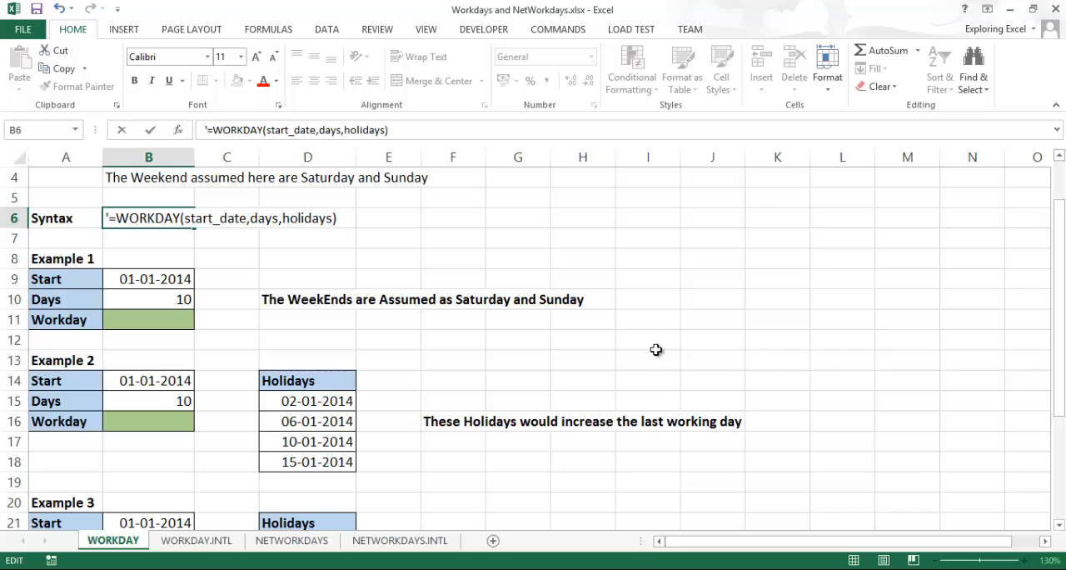
click(662, 243)
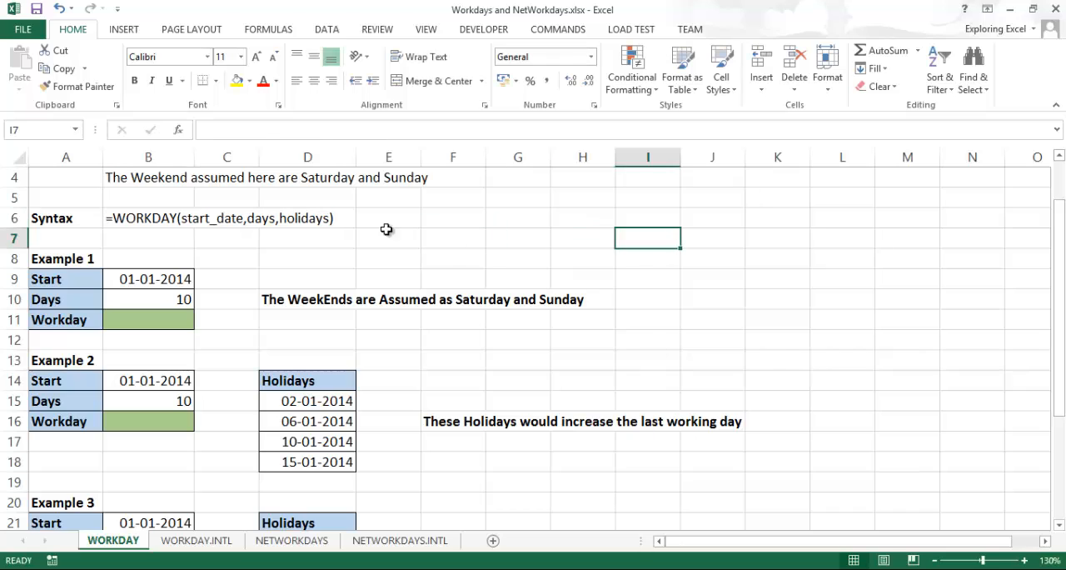
Calculate Example 1's workday in B11 with =WORKDAY(B9,B10), using the start date and number of days
click(155, 275)
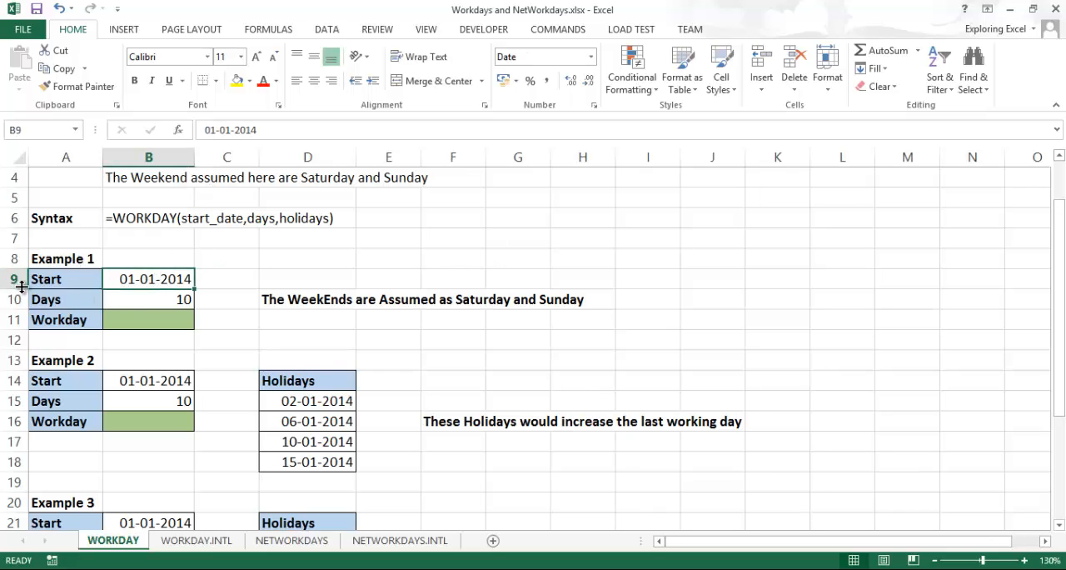
click(191, 305)
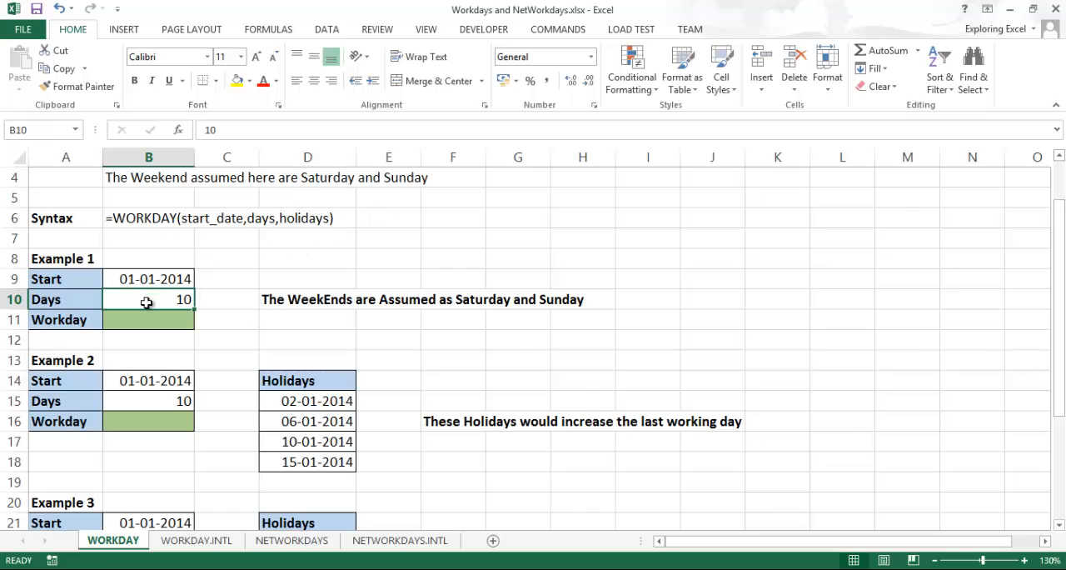
key(Down)
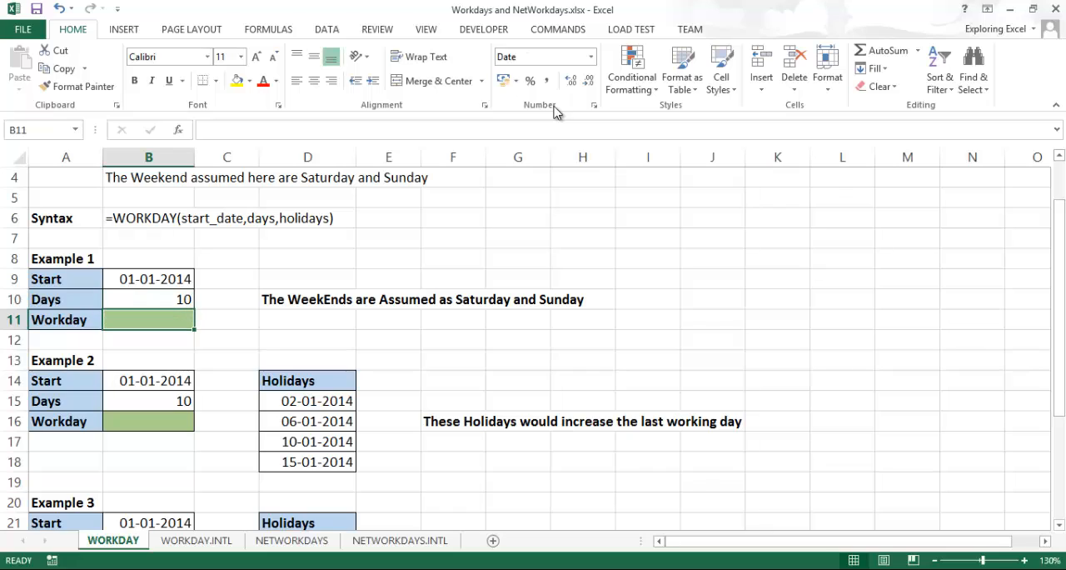
text(=wo)
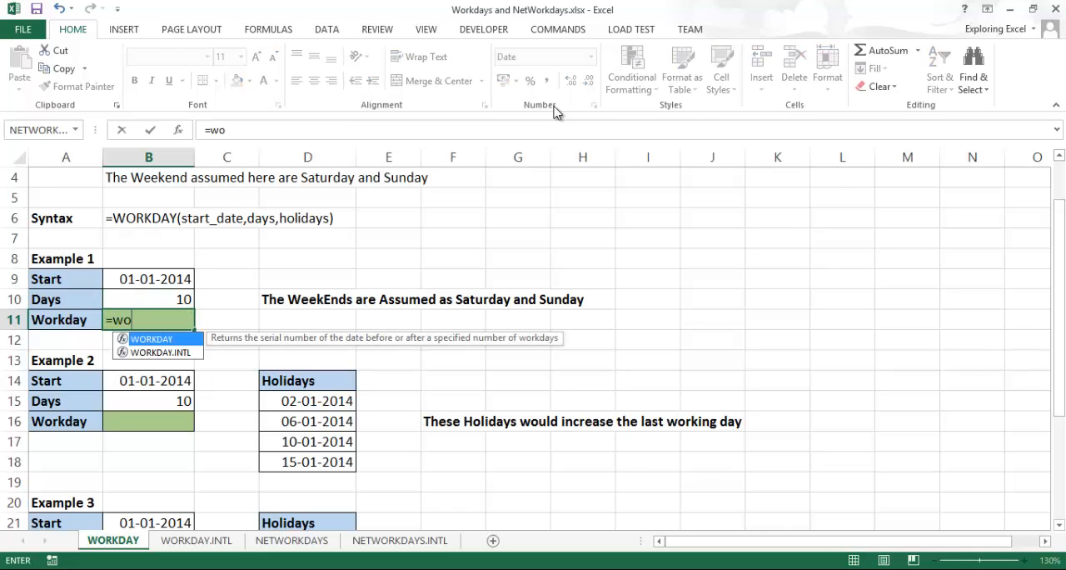
key(Tab)
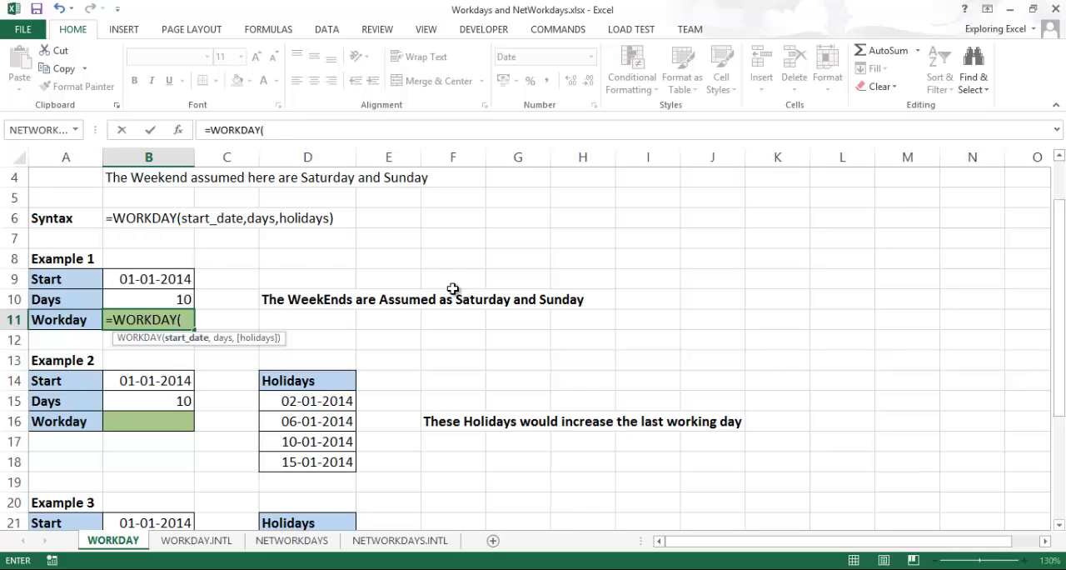
key(Up)
key(Up)
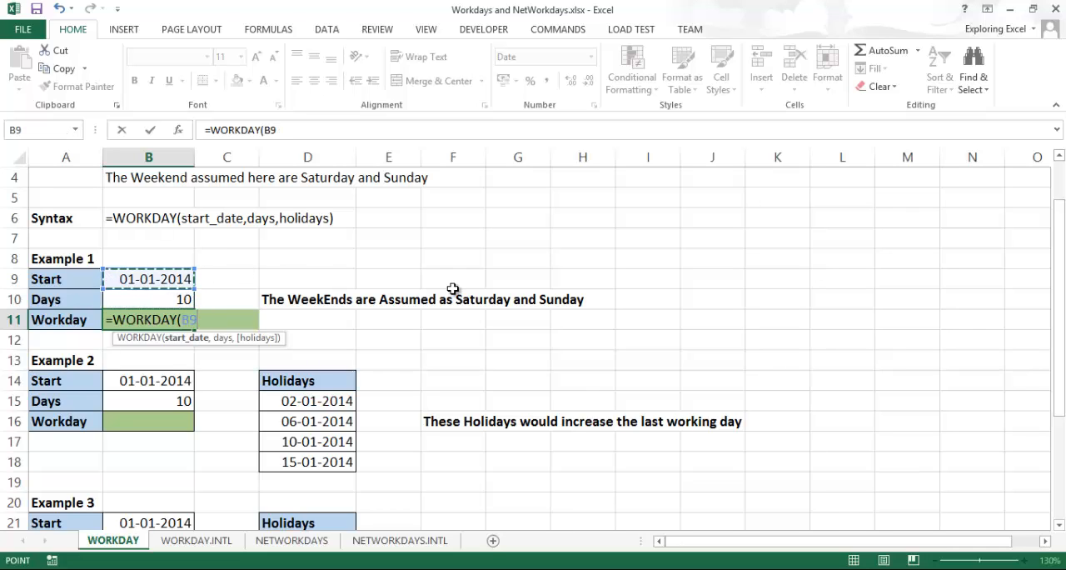
text(,)
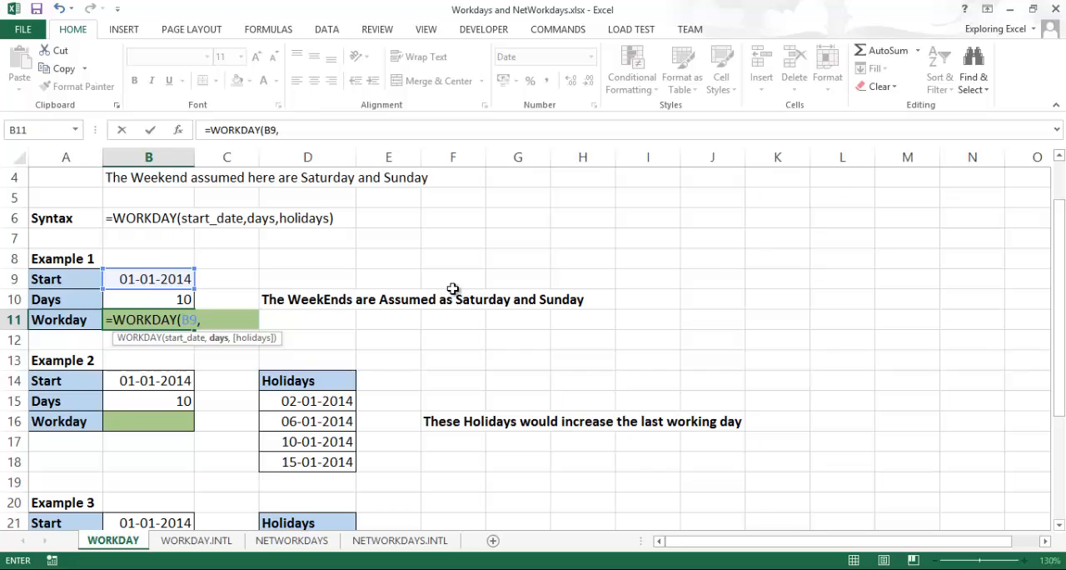
key(Down)
key(Up)
key(Up)
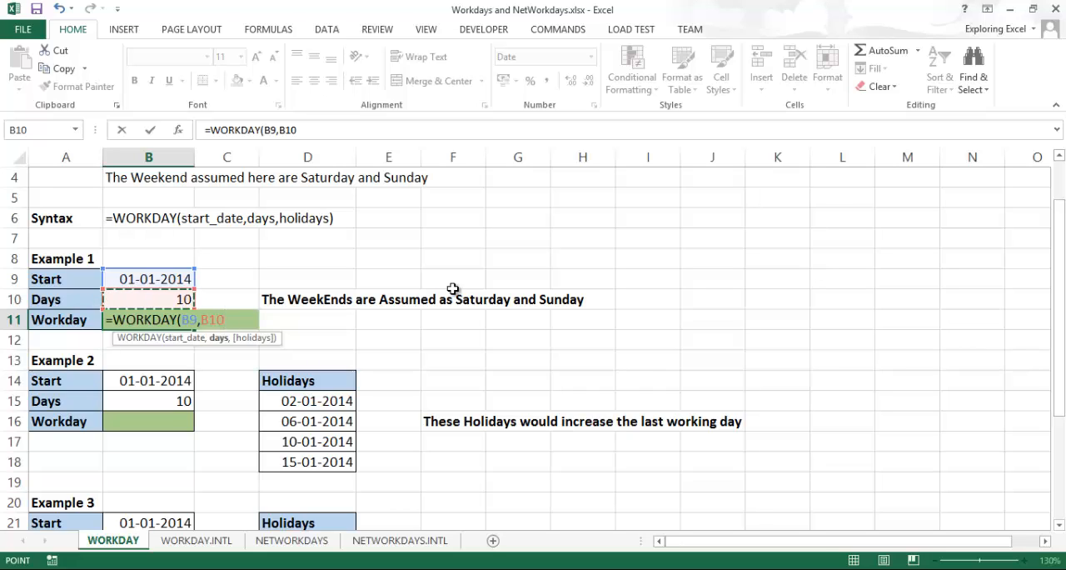
key(Return)
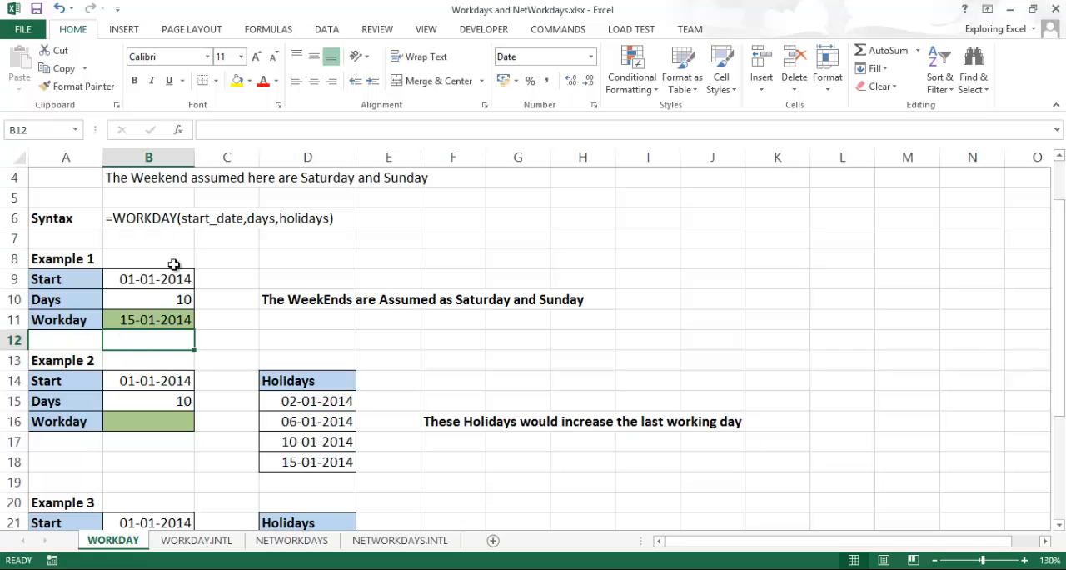
Examine Example 1's start date, number of days and the resulting workday formula in B11
click(114, 319)
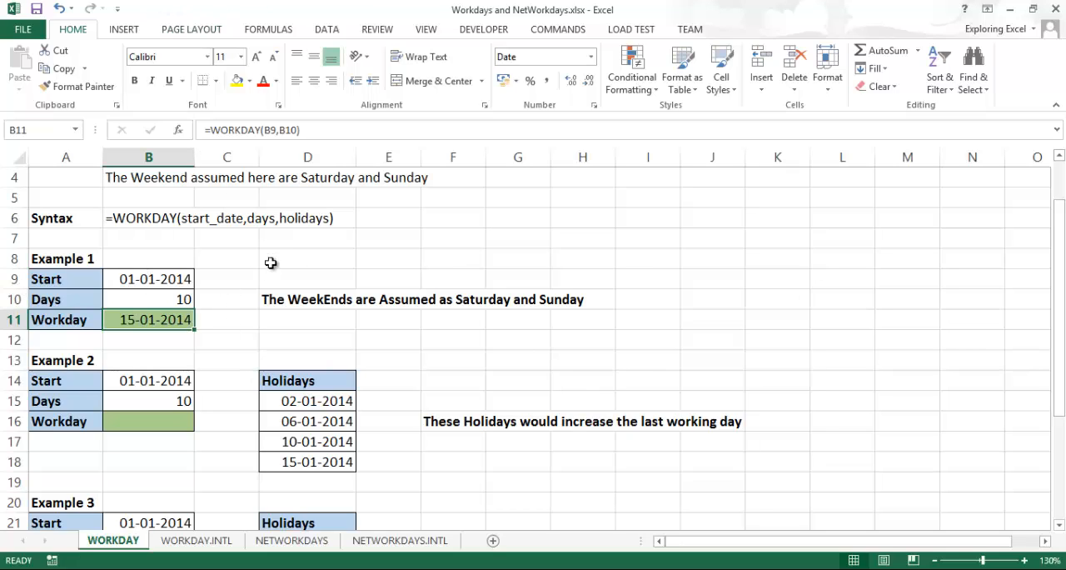
click(348, 255)
click(412, 255)
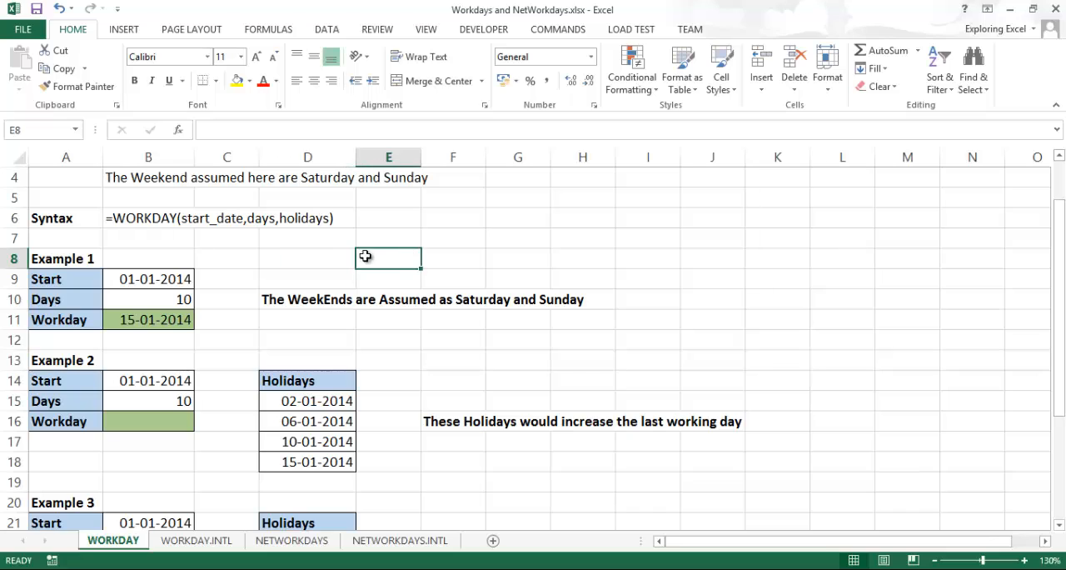
click(324, 257)
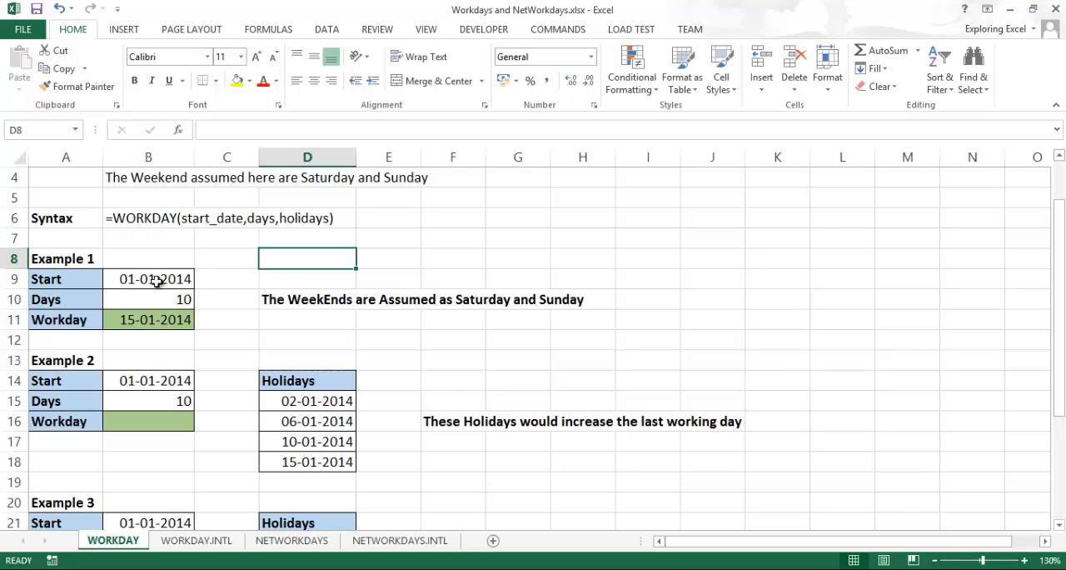
drag(148, 278, 166, 335)
click(163, 325)
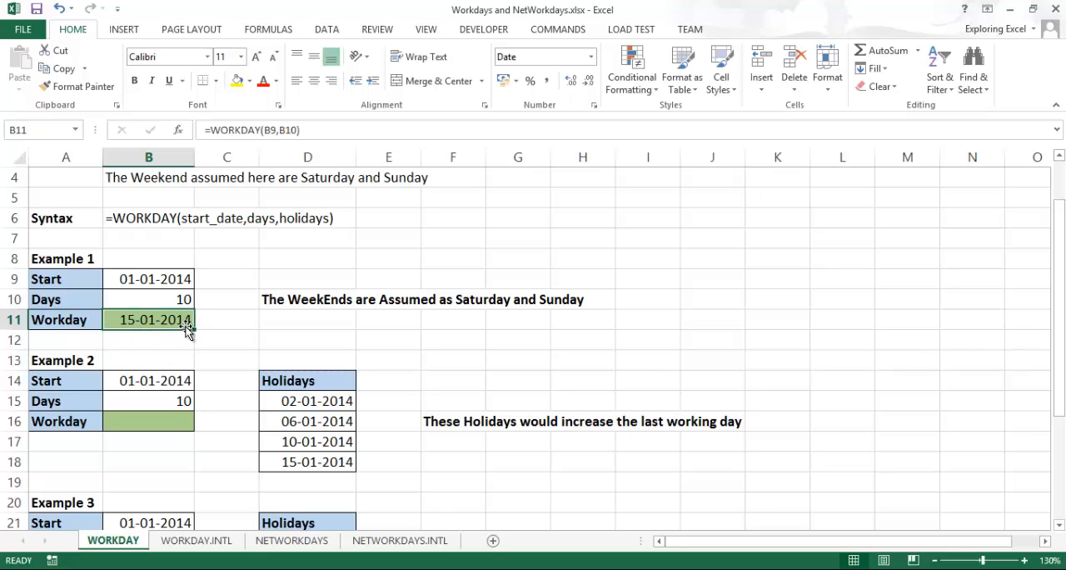
click(182, 301)
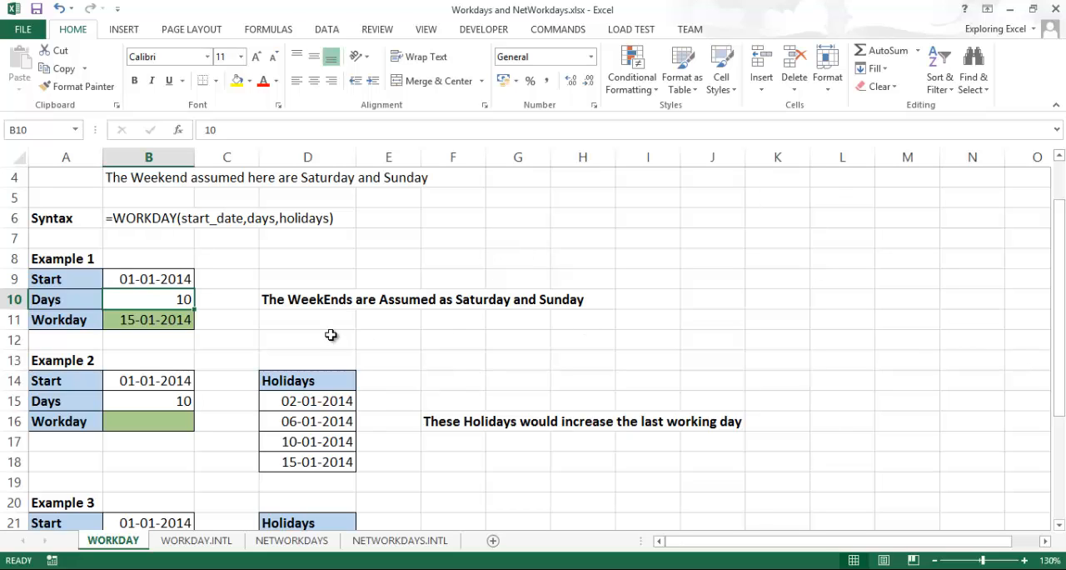
click(174, 333)
click(168, 304)
click(157, 319)
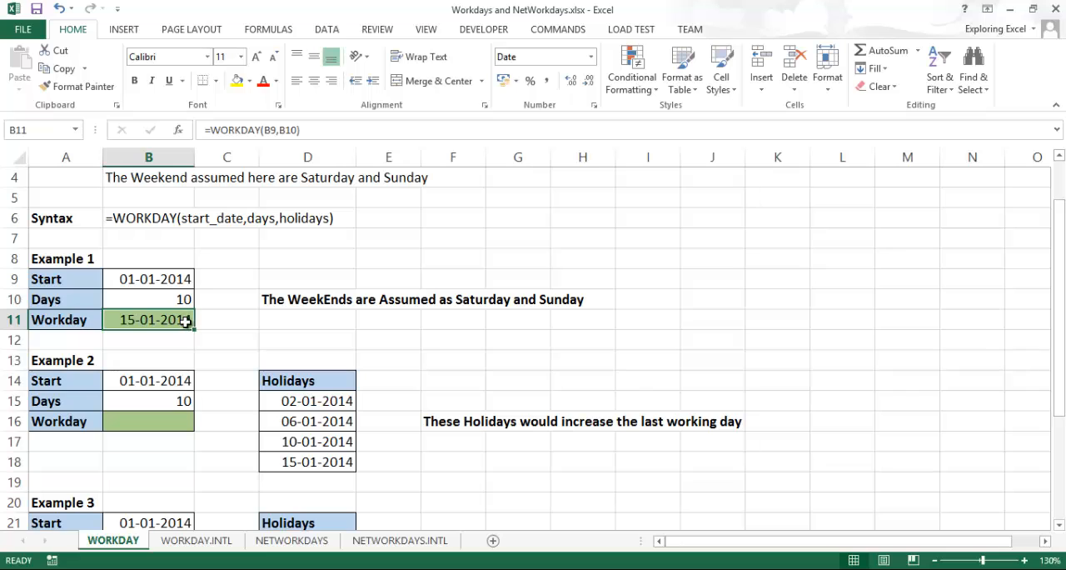
Calculate Example 2's workday in B16 with =WORKDAY(B14,B15,D15:D18), including the listed holidays
scroll(278, 360, down, 1)
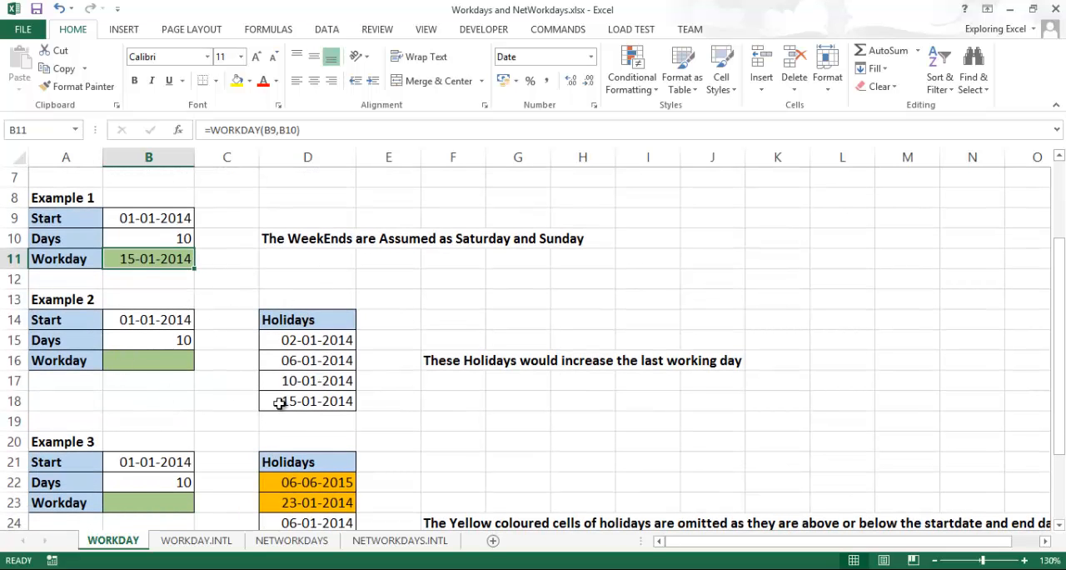
click(174, 363)
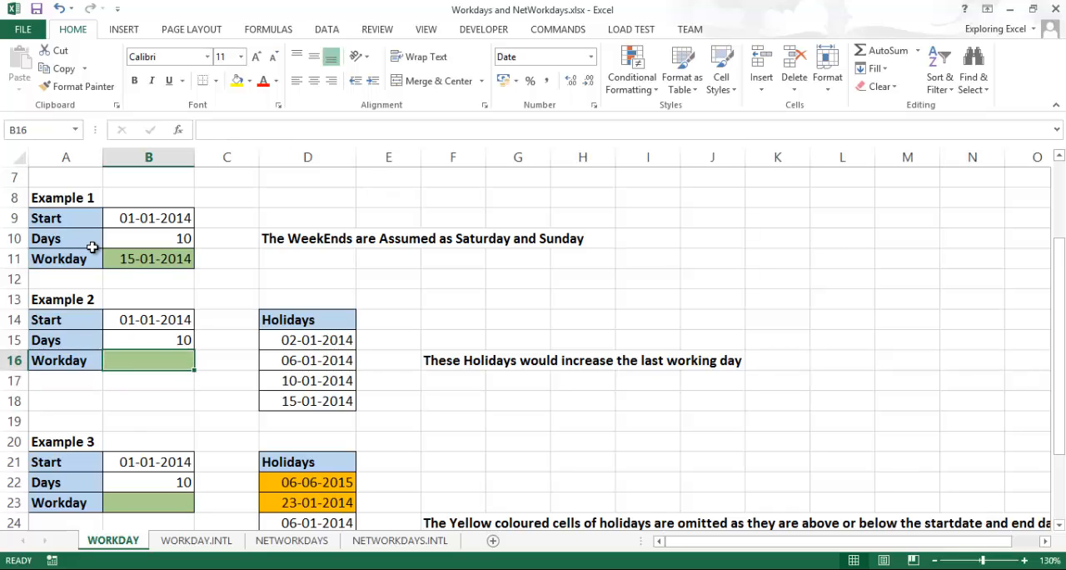
text(=wo)
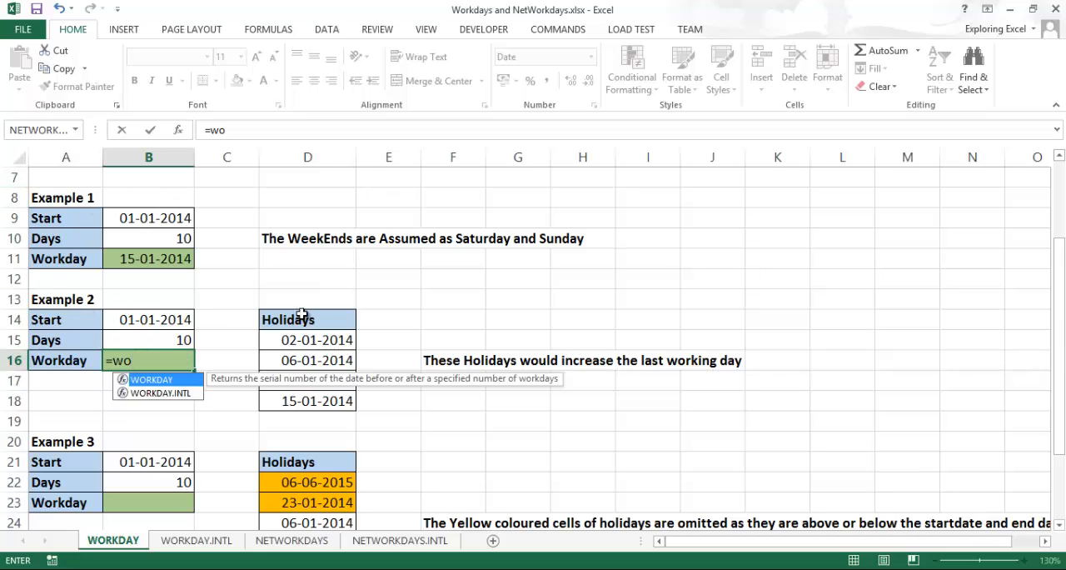
key(Tab)
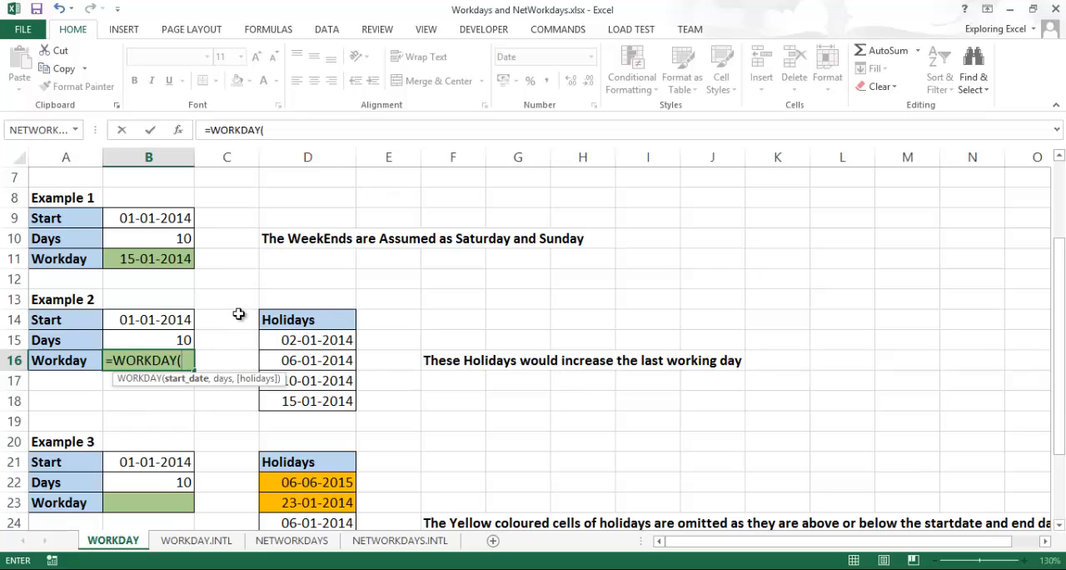
click(160, 319)
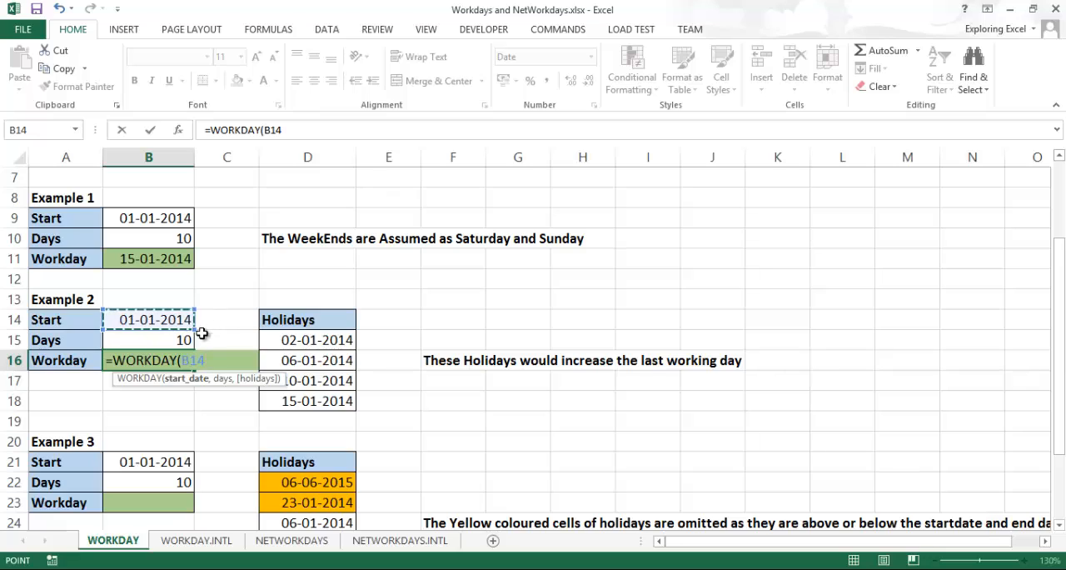
text(,)
click(188, 341)
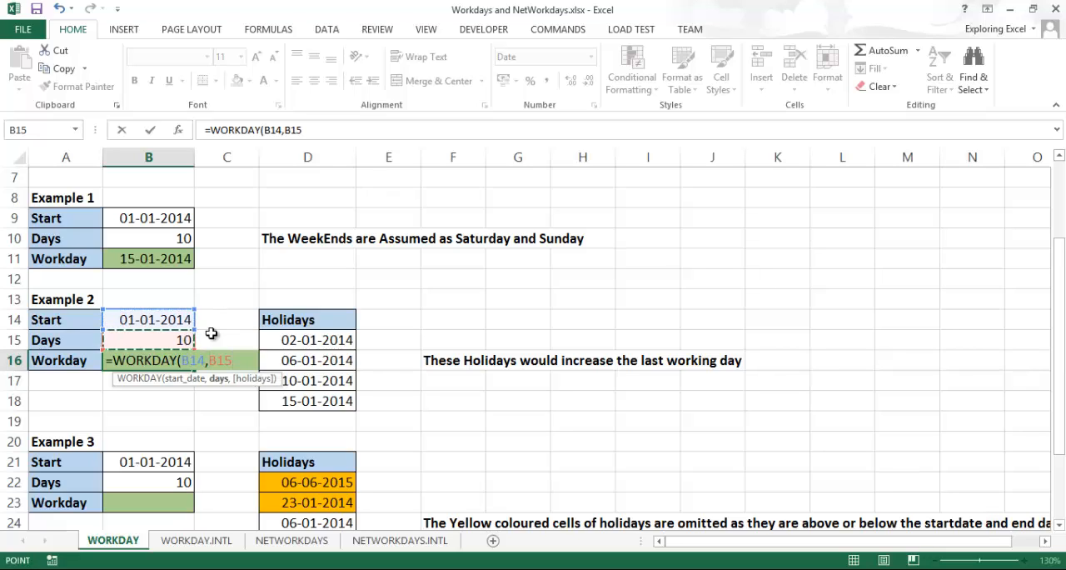
text(,)
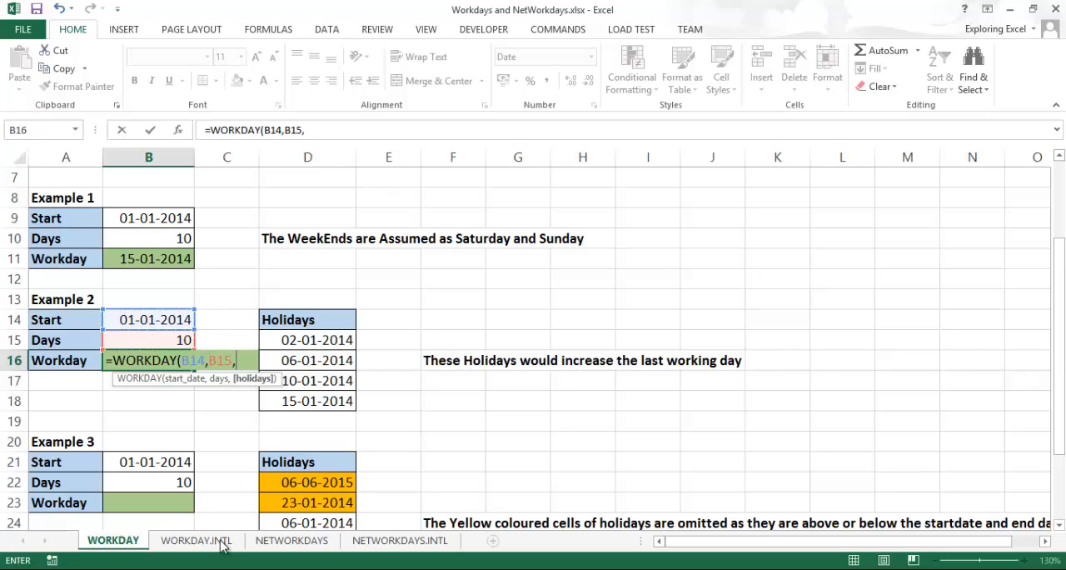
click(310, 346)
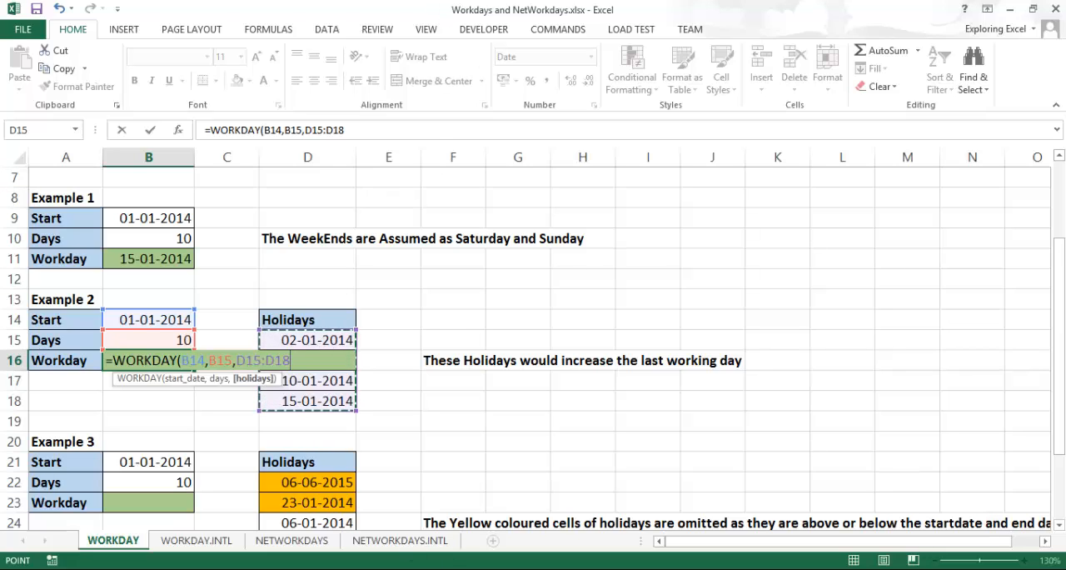
text())
key(Return)
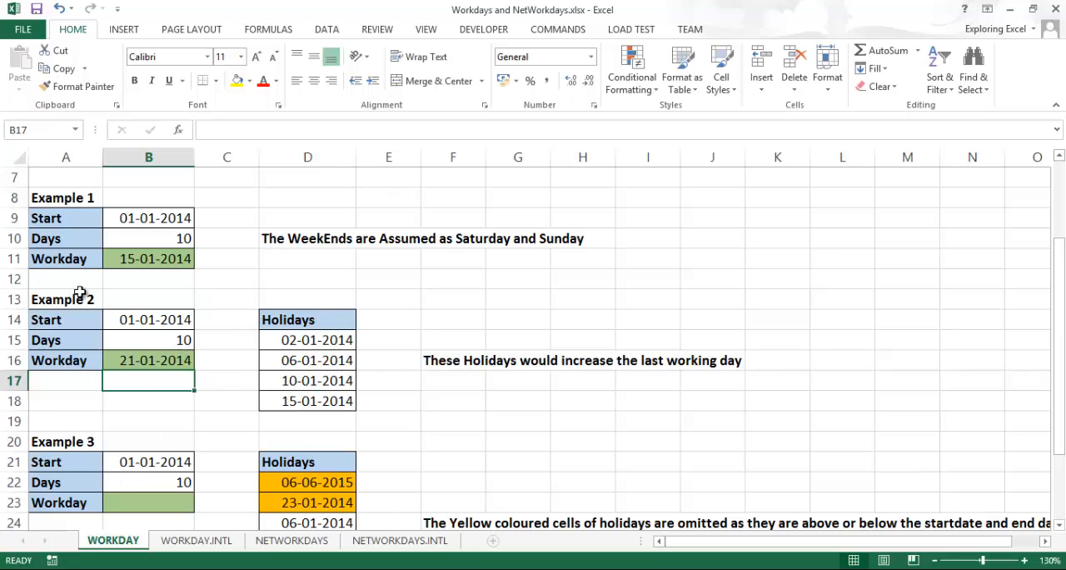
Compare the workday results of Examples 1 and 2, examining Example 2's holiday list, formula and inputs
click(115, 258)
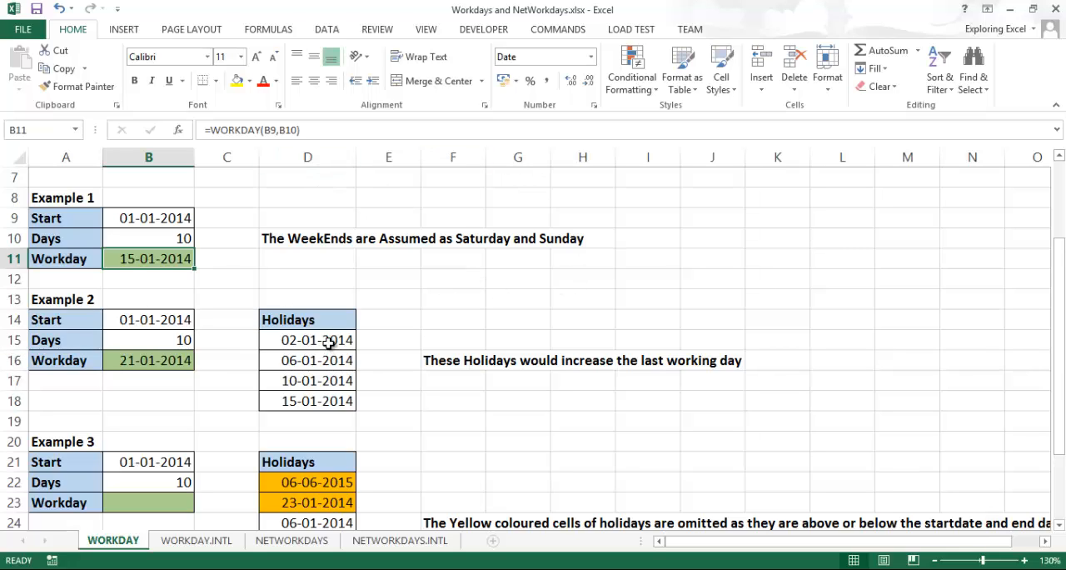
drag(329, 338, 328, 401)
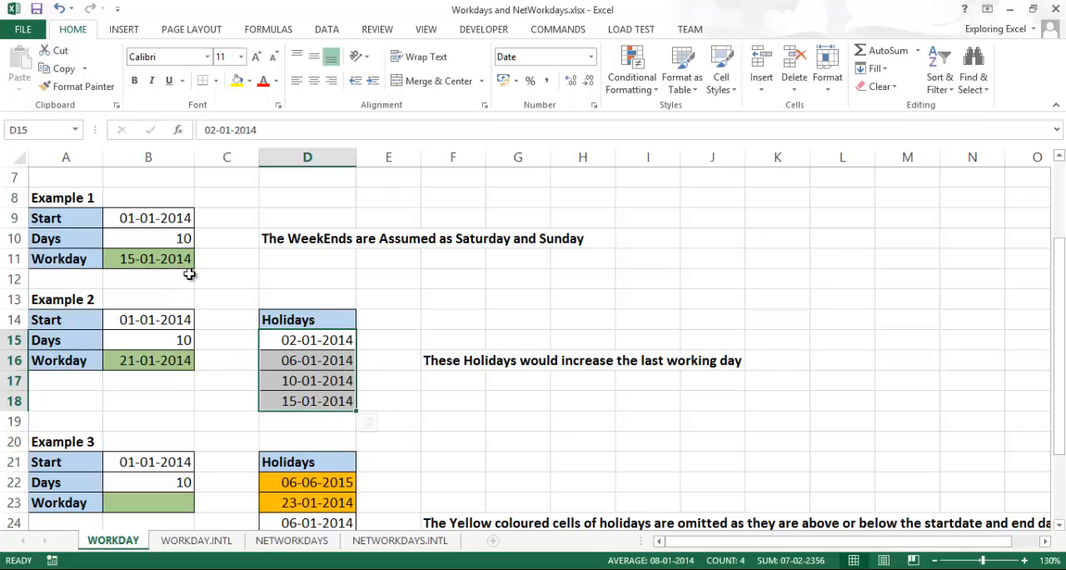
click(171, 367)
click(211, 425)
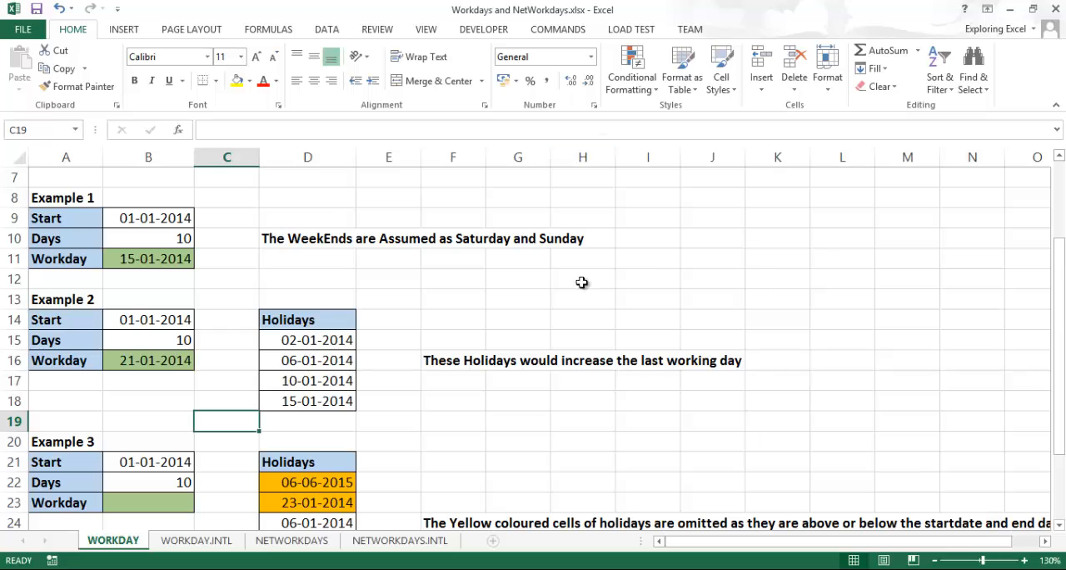
click(150, 363)
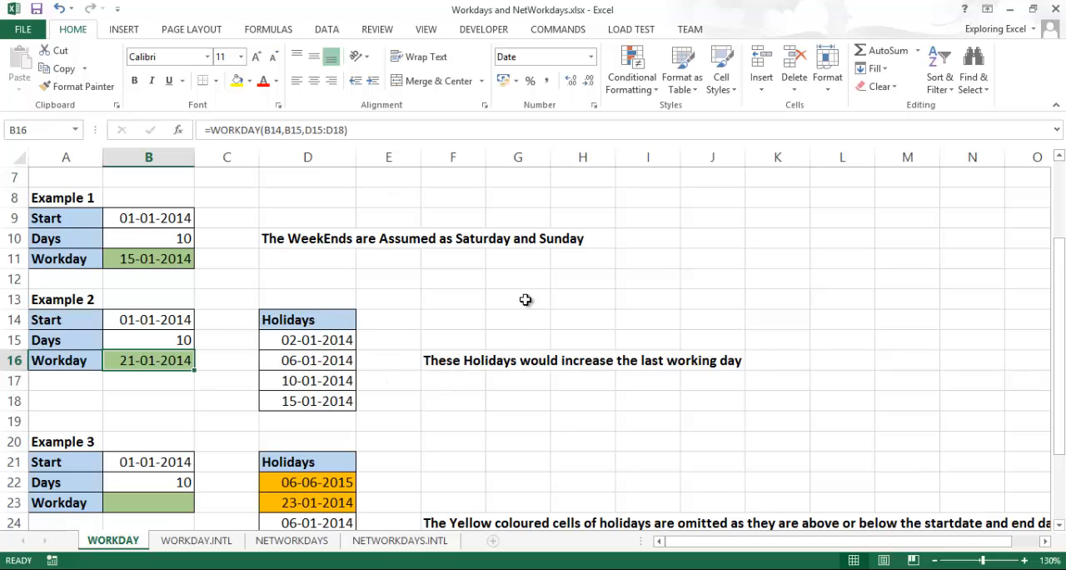
scroll(237, 382, down, 1)
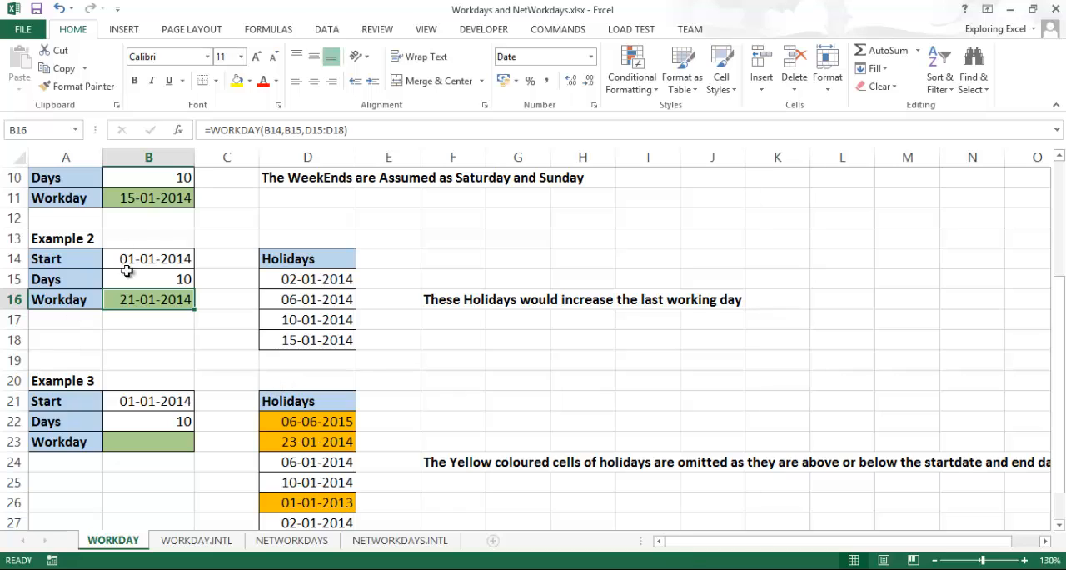
drag(150, 268, 153, 285)
click(494, 270)
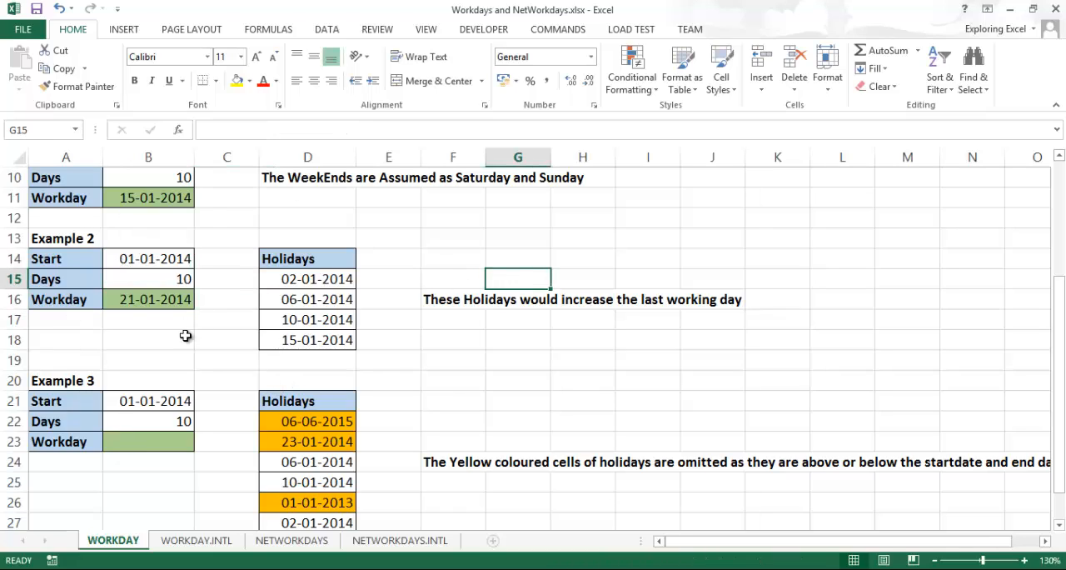
Set Example 2's number of days in B15 to 15
double_click(178, 279)
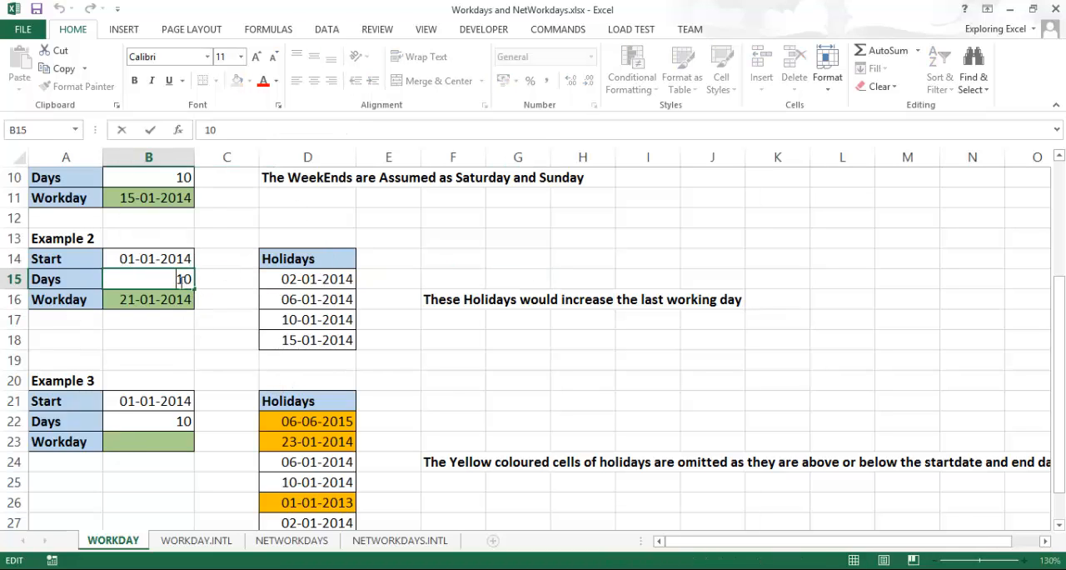
drag(168, 279, 219, 274)
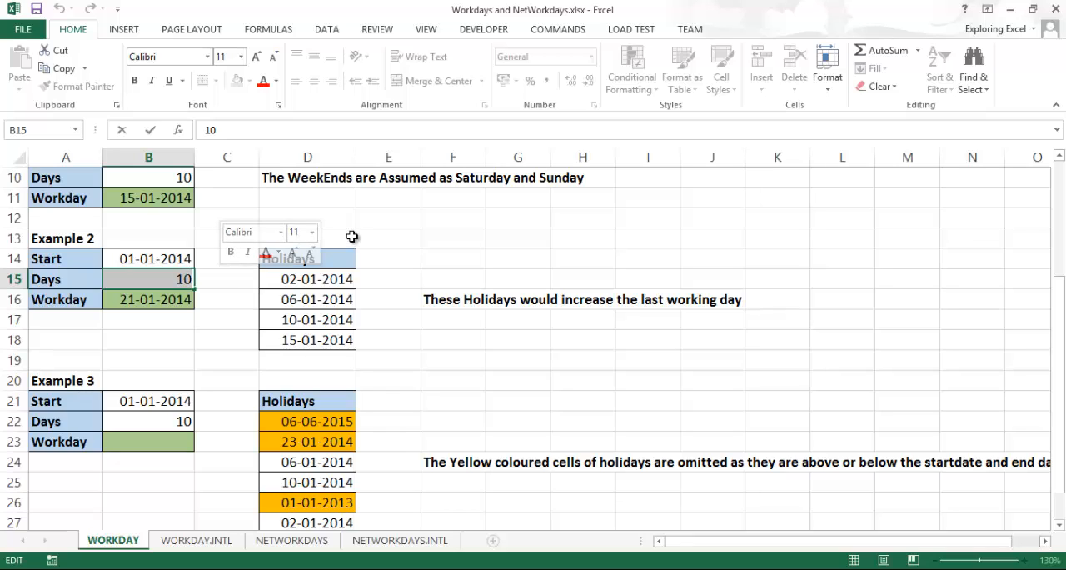
text(5)
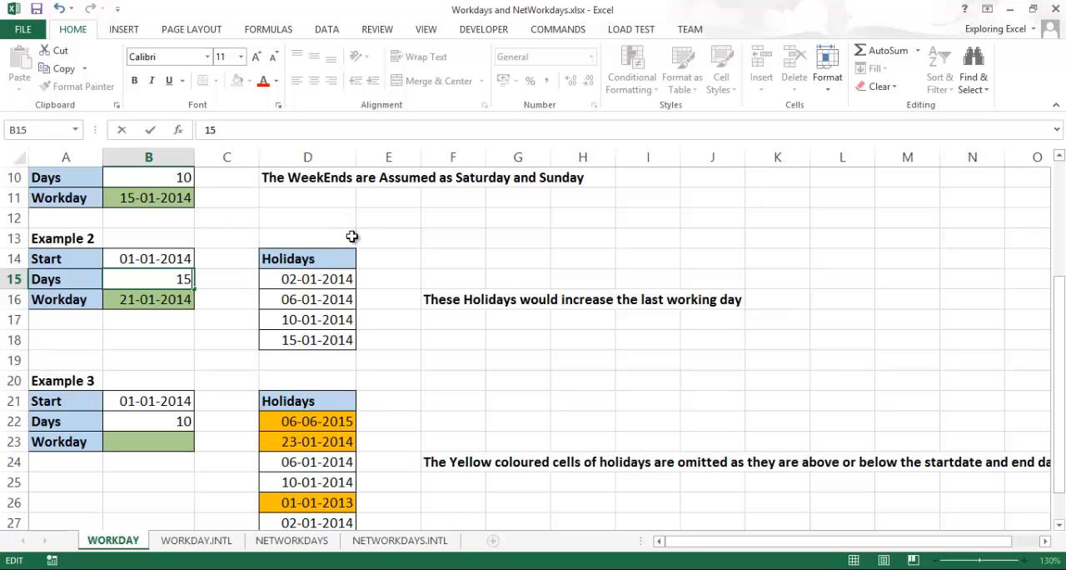
click(225, 283)
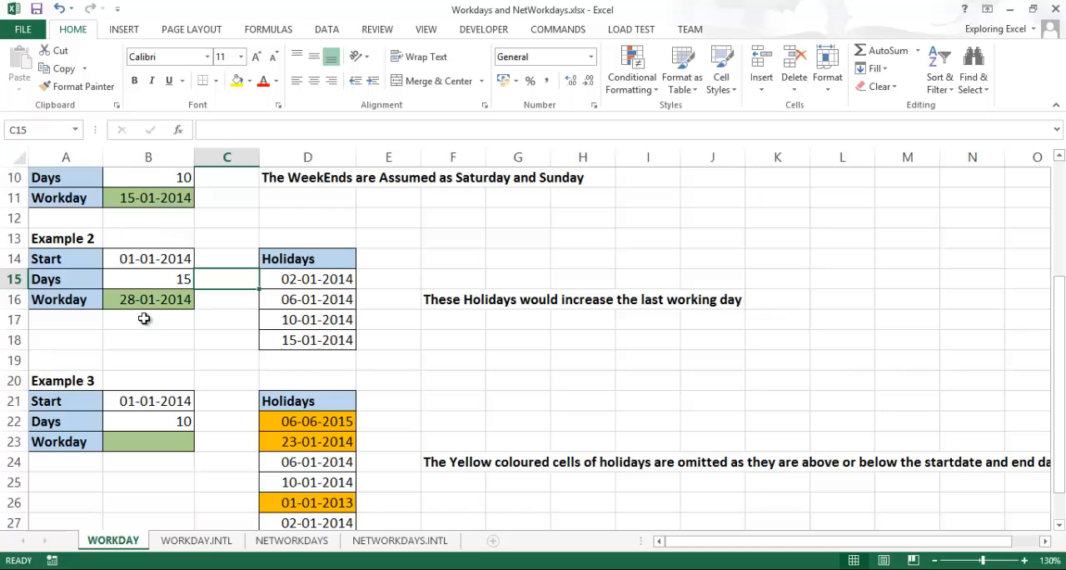
Restore Example 2's number of days in B15 to 10
click(155, 277)
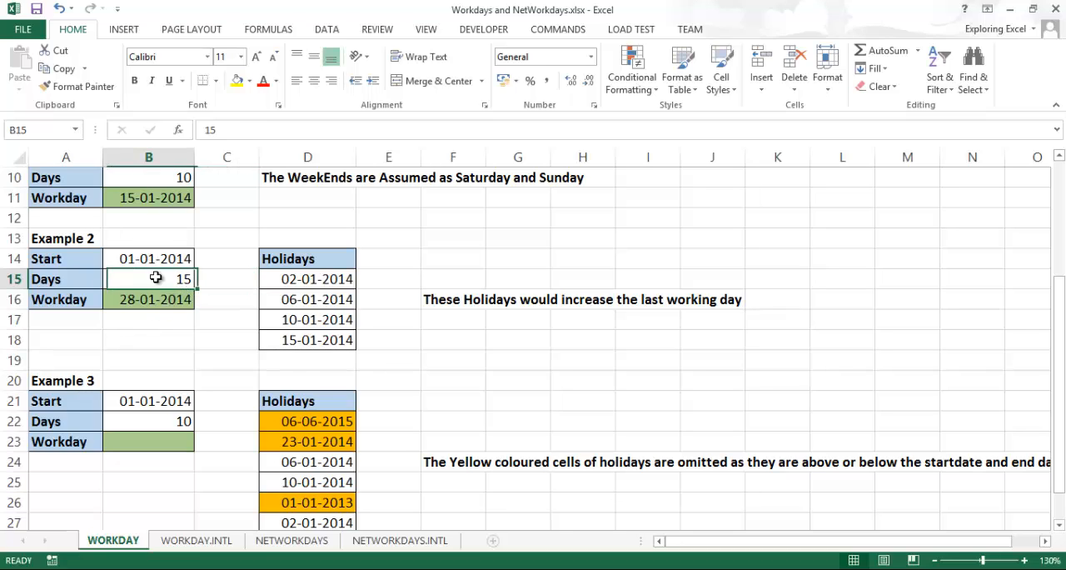
double_click(180, 278)
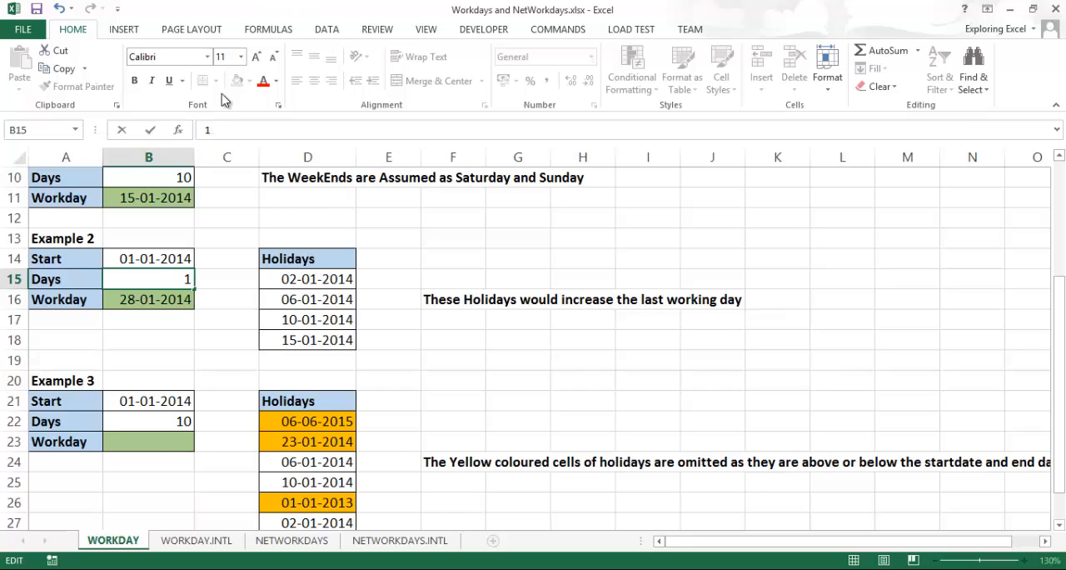
text(0)
click(544, 333)
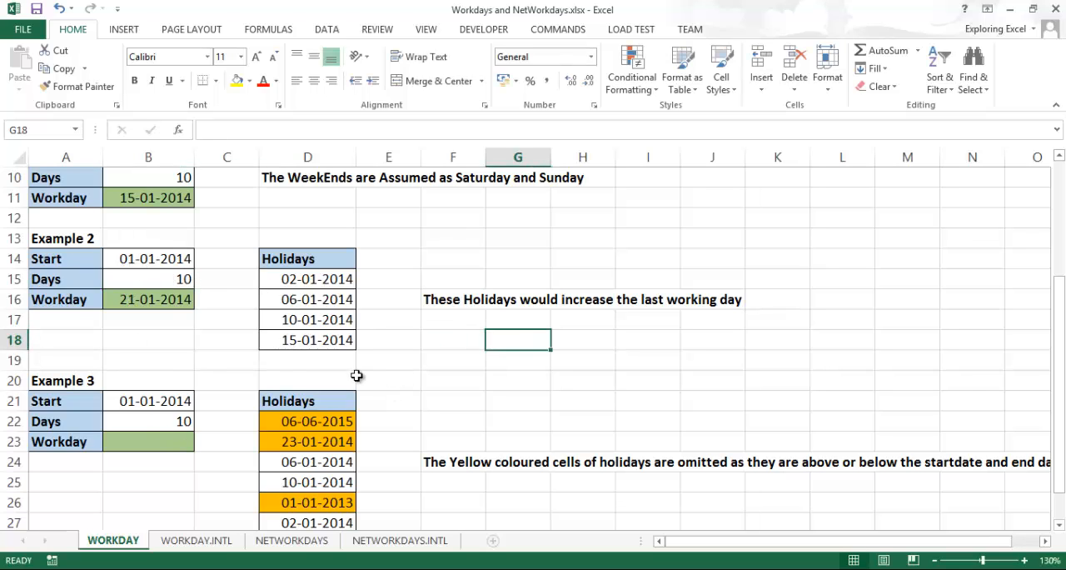
Calculate Example 3's workday in B23 with =WORKDAY(B21,B22,D22:D28), using its full holiday list
scroll(350, 375, down, 1)
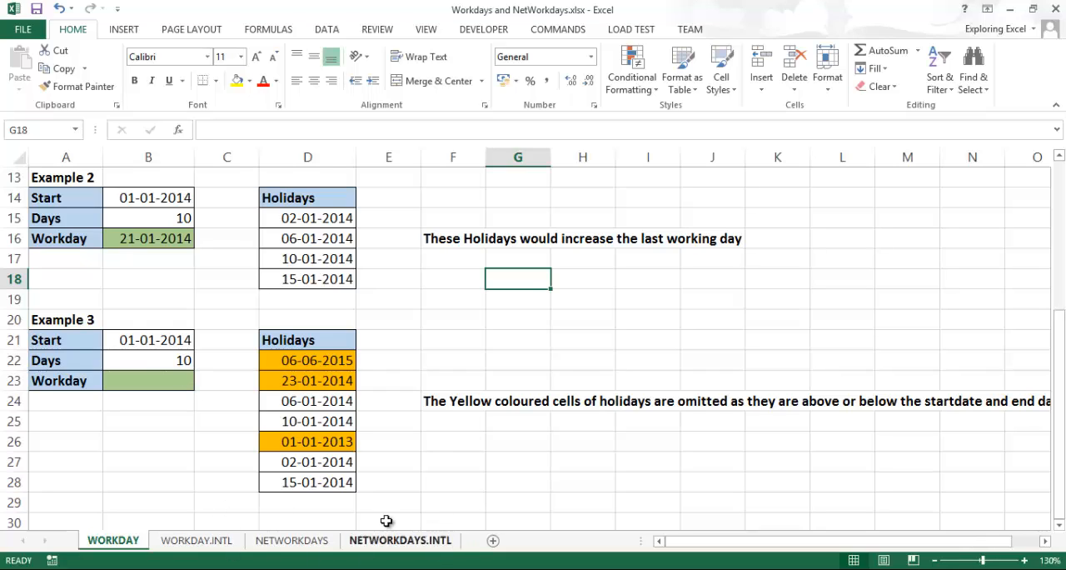
click(174, 376)
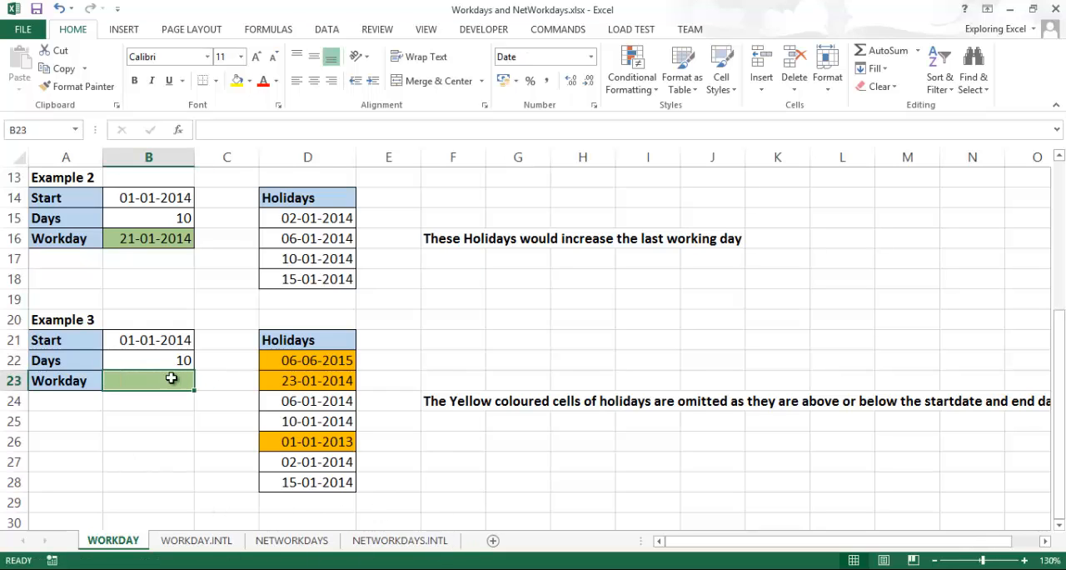
double_click(177, 377)
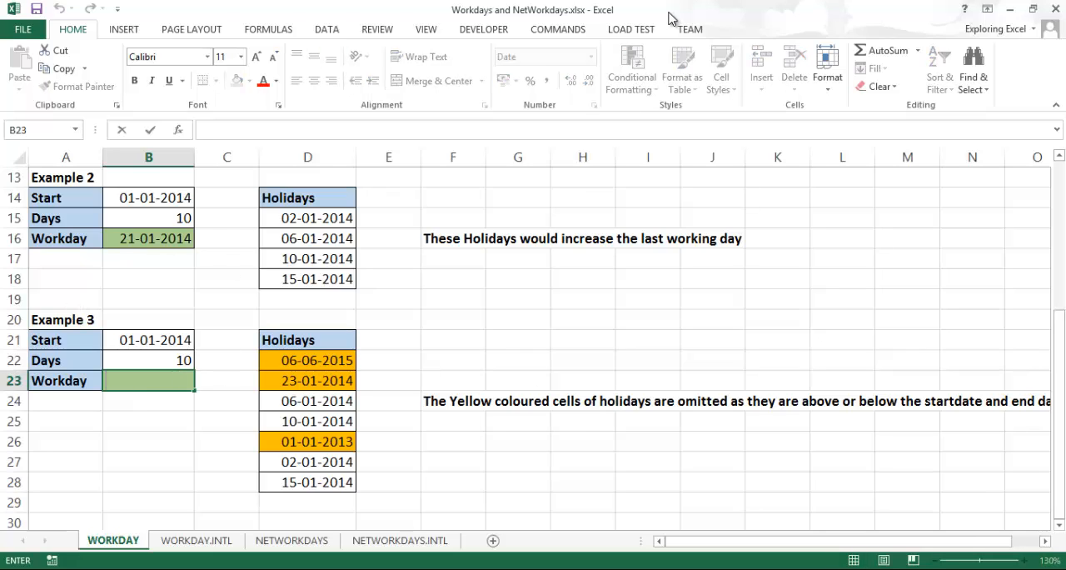
text(=)
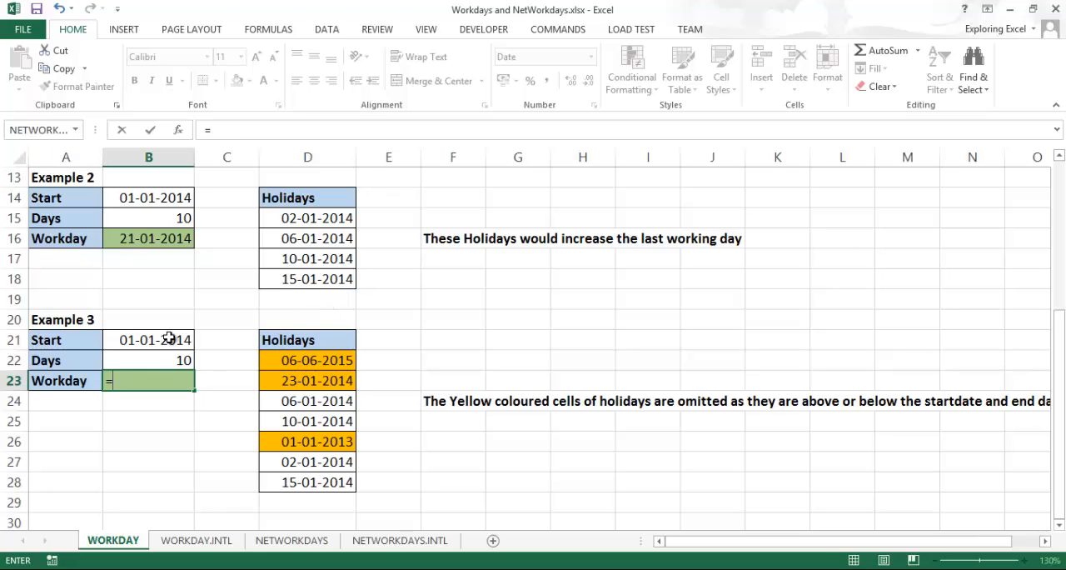
text(work)
key(Tab)
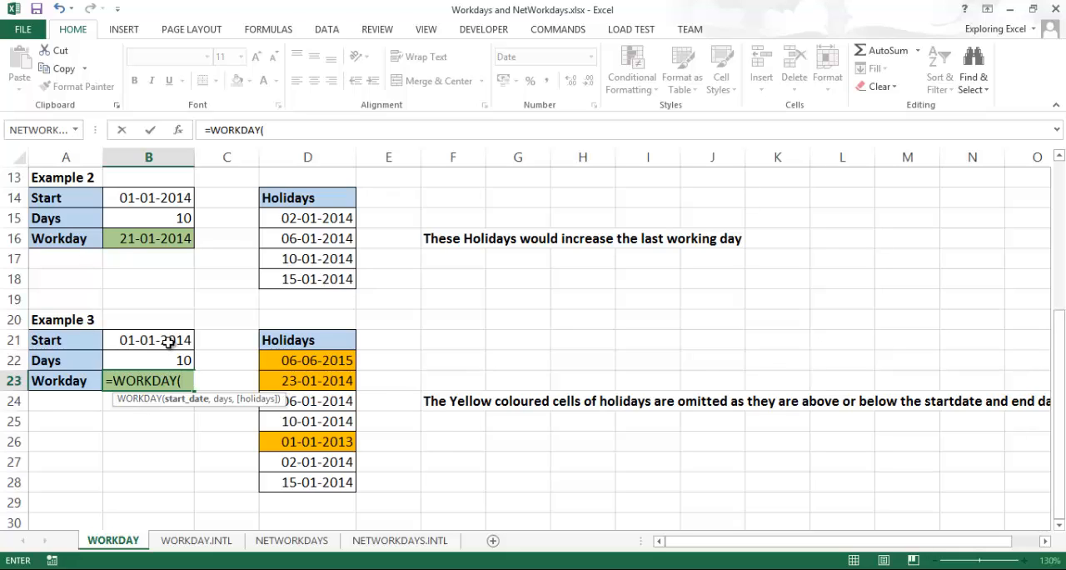
click(168, 344)
text(,)
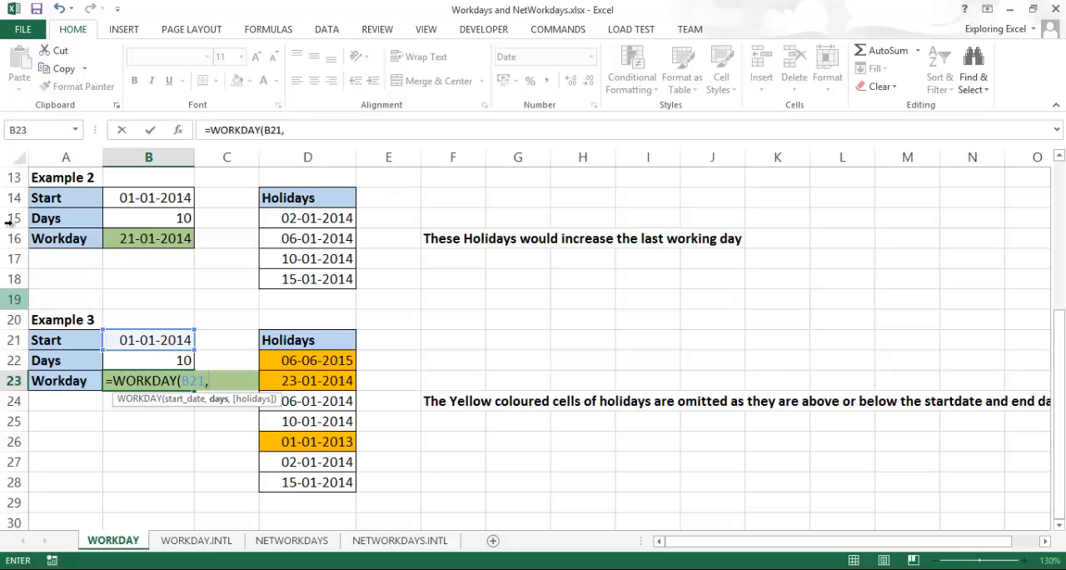
click(156, 362)
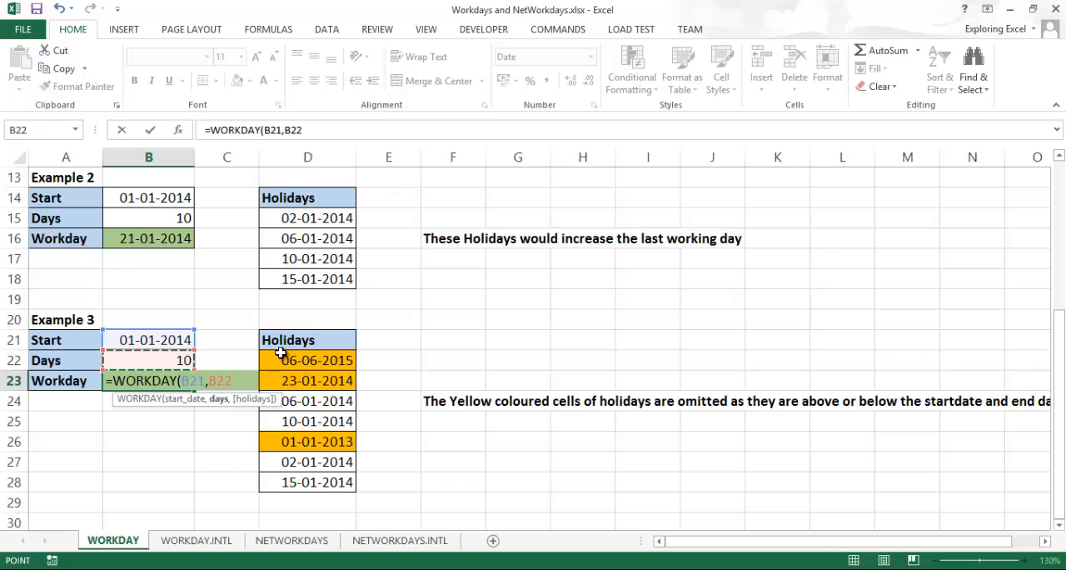
text(,)
drag(280, 353, 308, 481)
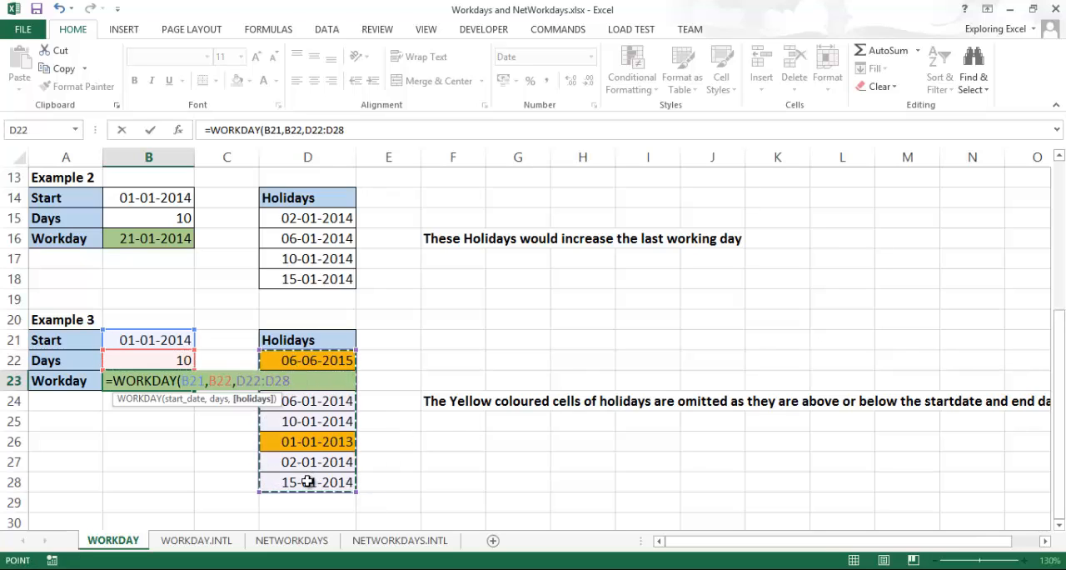
text())
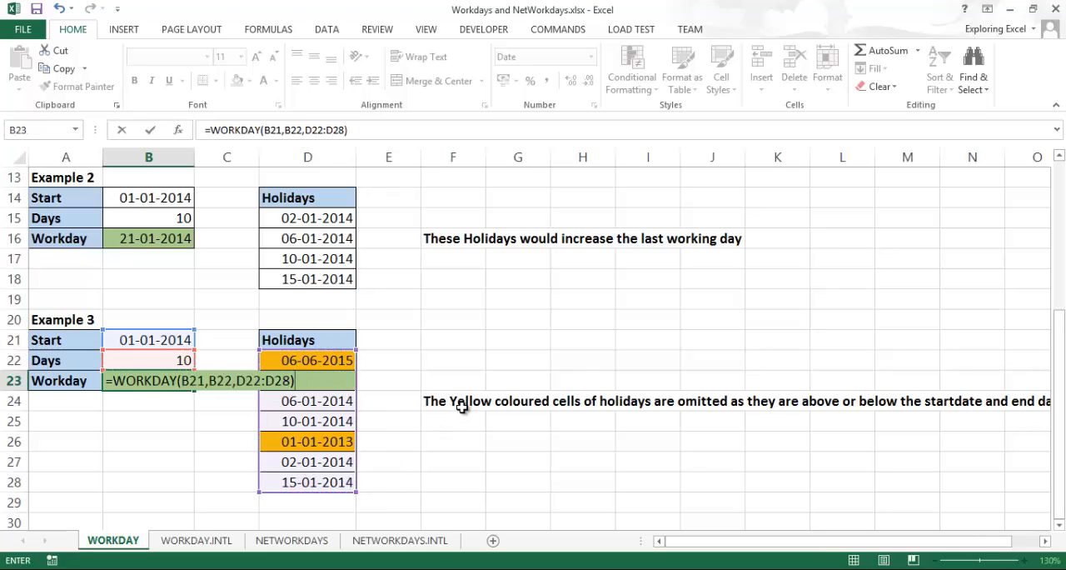
key(Return)
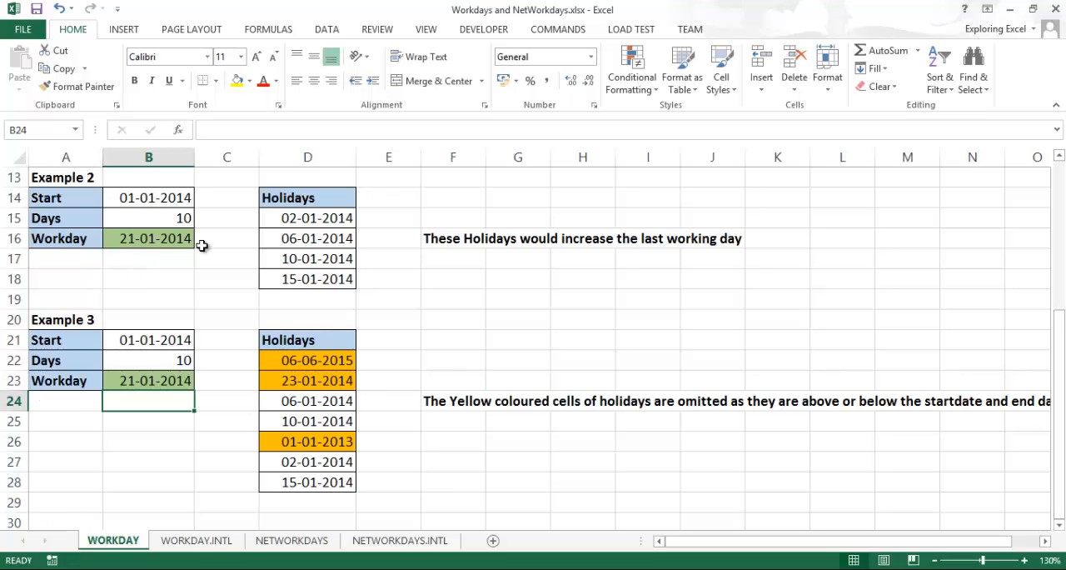
Examine Example 3's holiday list in D22:D28 and the full note about the yellow holiday cells
drag(327, 359, 318, 489)
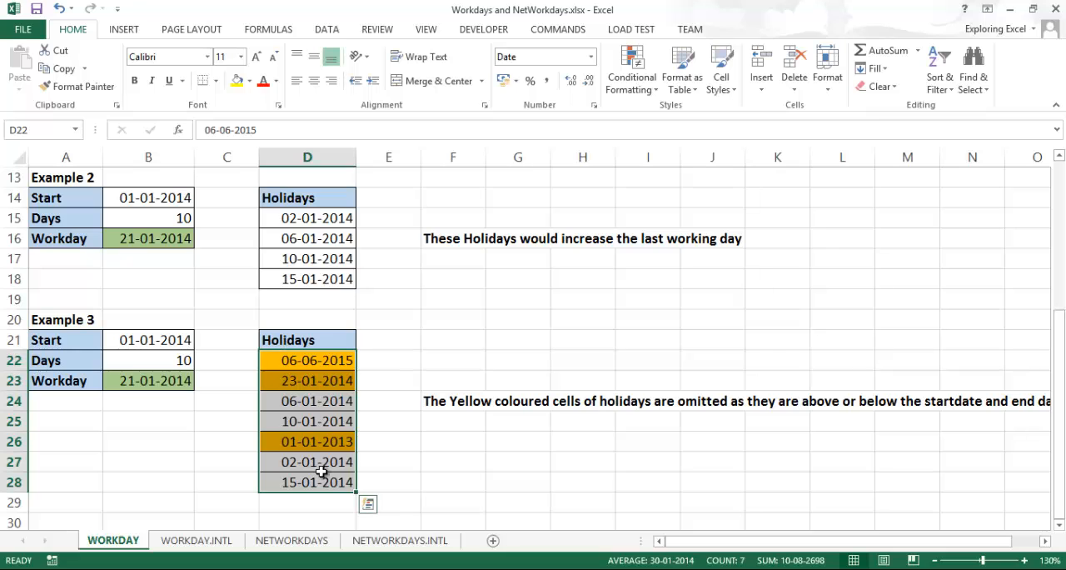
click(936, 560)
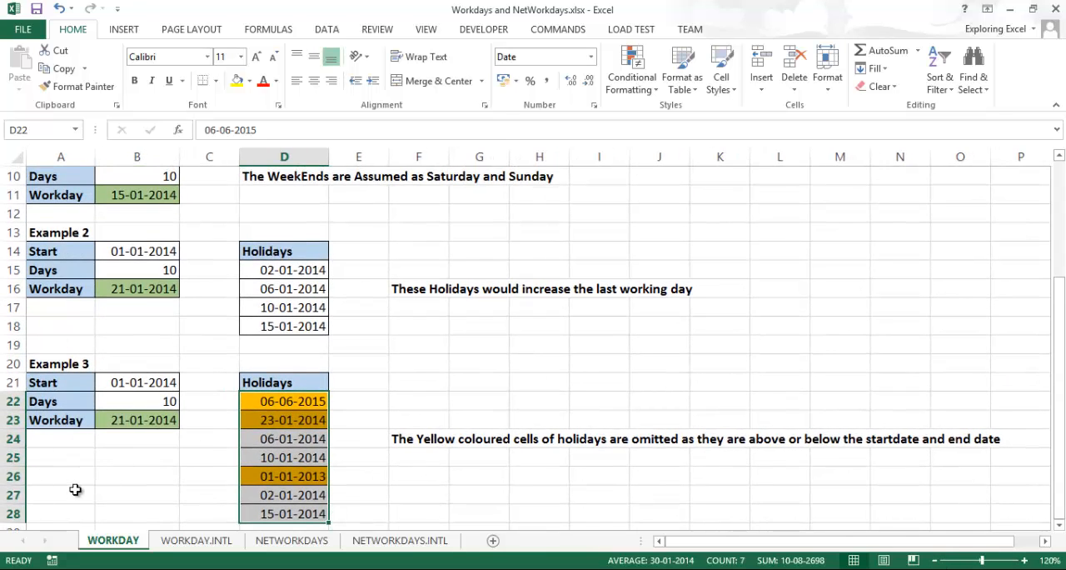
click(398, 456)
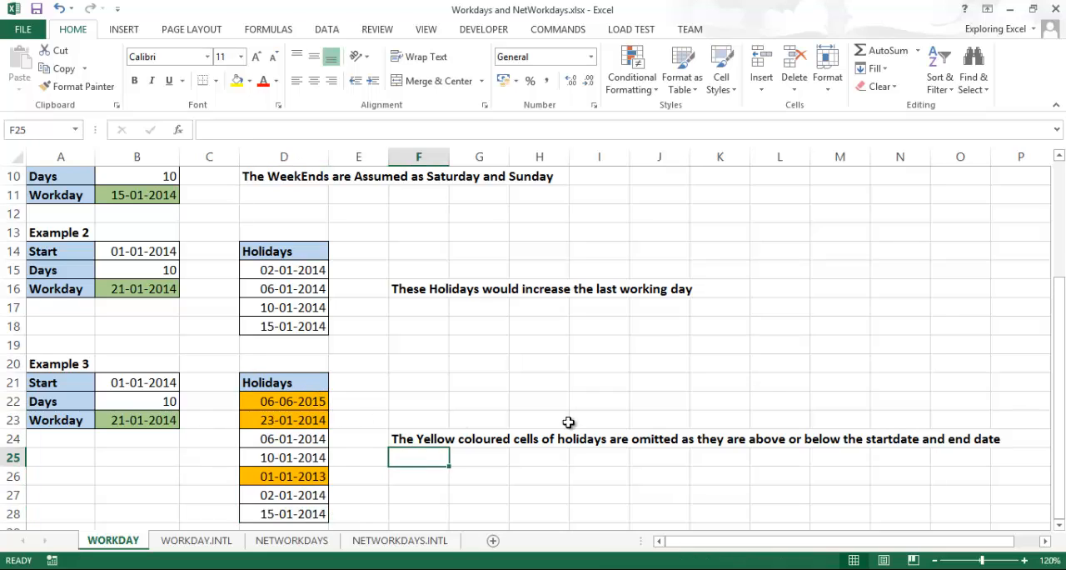
Compare Example 3's yellow holiday cells with Example 2's holiday list in D15:D18
drag(1058, 295, 1059, 327)
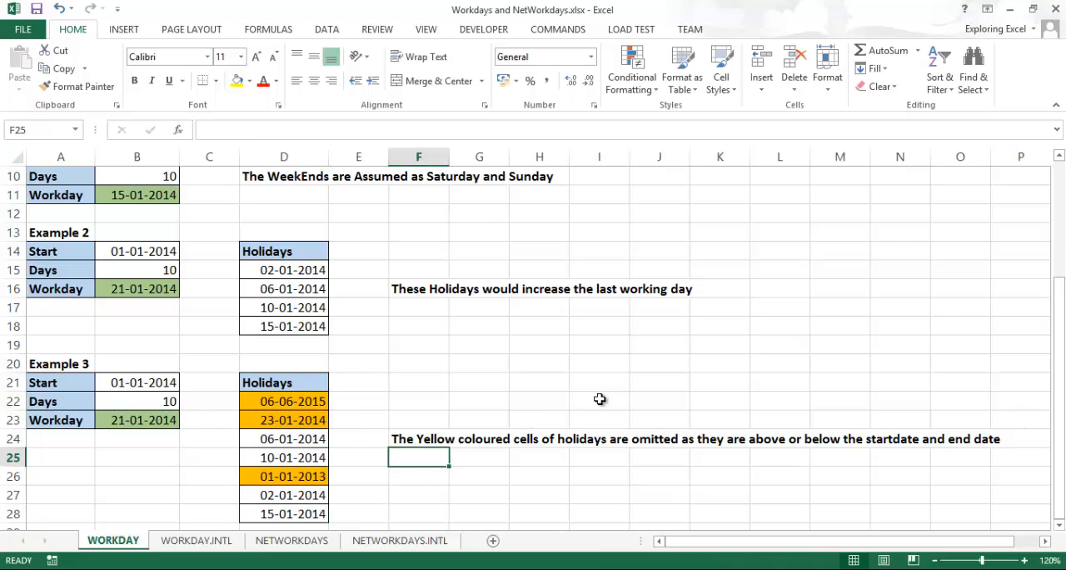
click(290, 475)
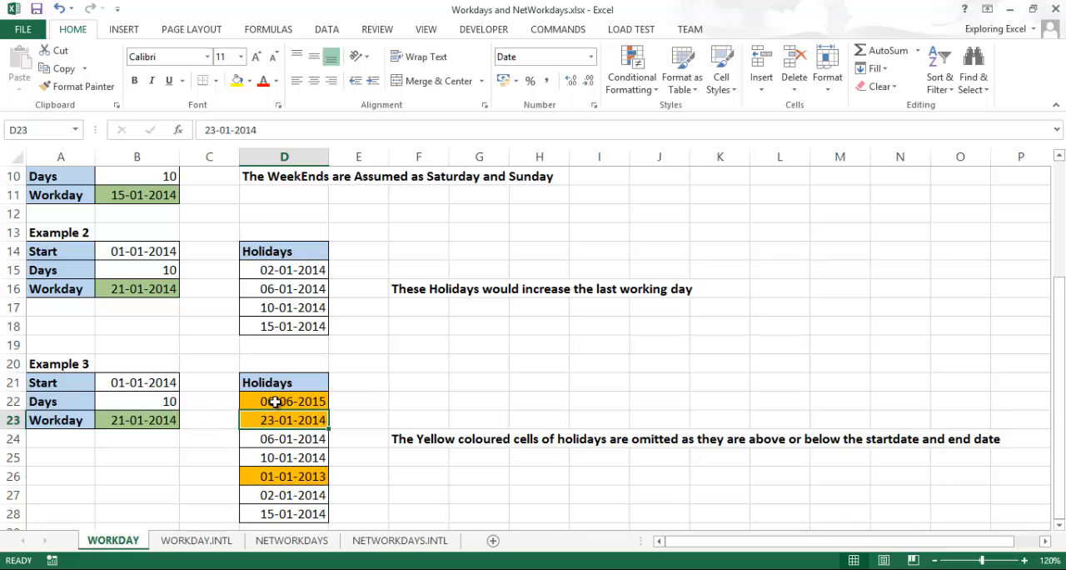
click(282, 400)
click(283, 344)
drag(281, 268, 270, 329)
click(282, 403)
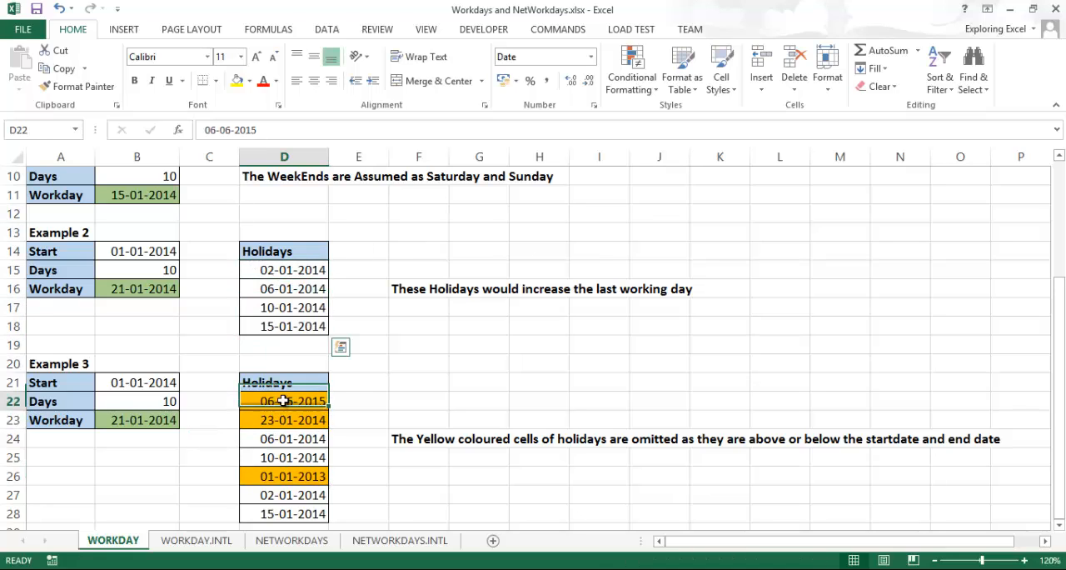
Examine the out-of-range holiday dates in D22, D23 and D26 against Example 3's dates, and the explanatory note in F24
click(275, 420)
click(271, 478)
click(303, 405)
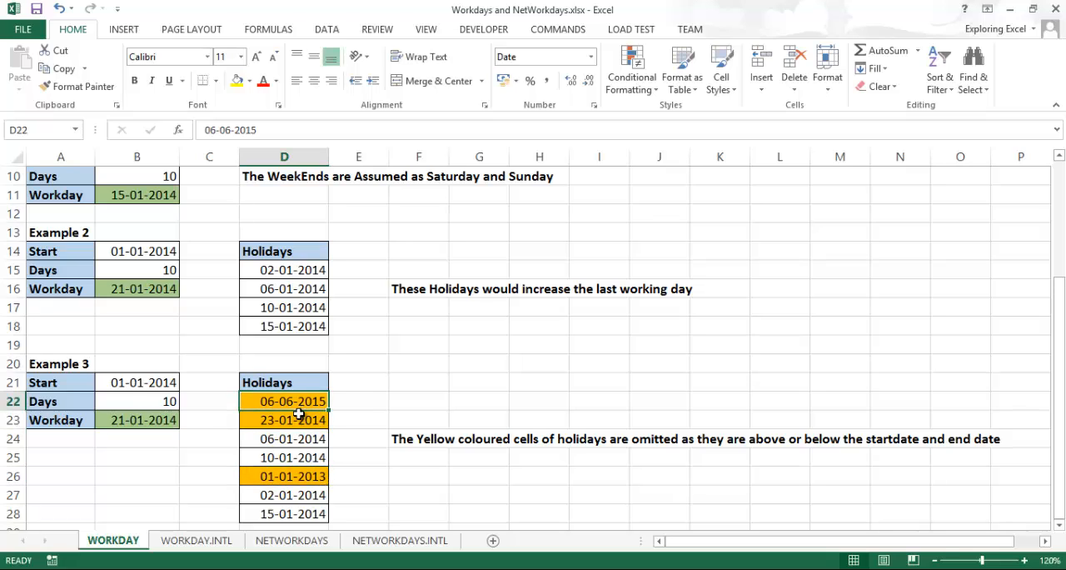
click(299, 418)
click(274, 474)
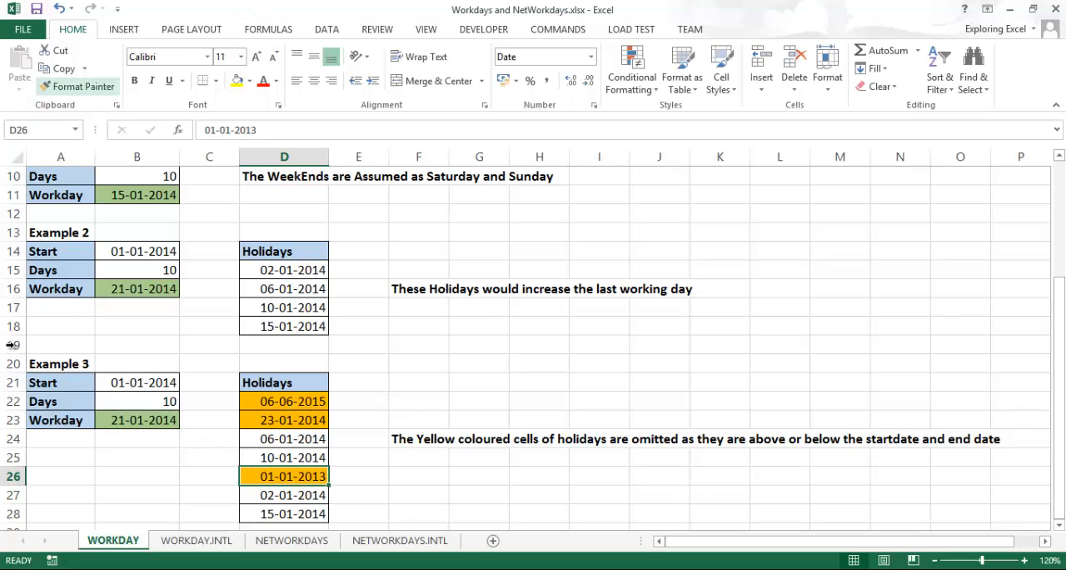
click(281, 416)
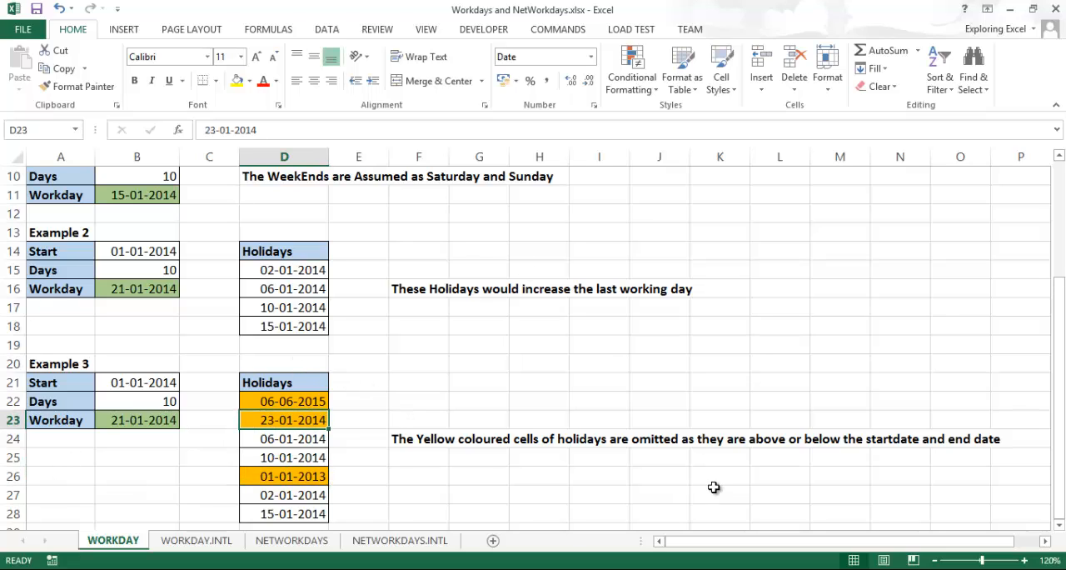
click(281, 403)
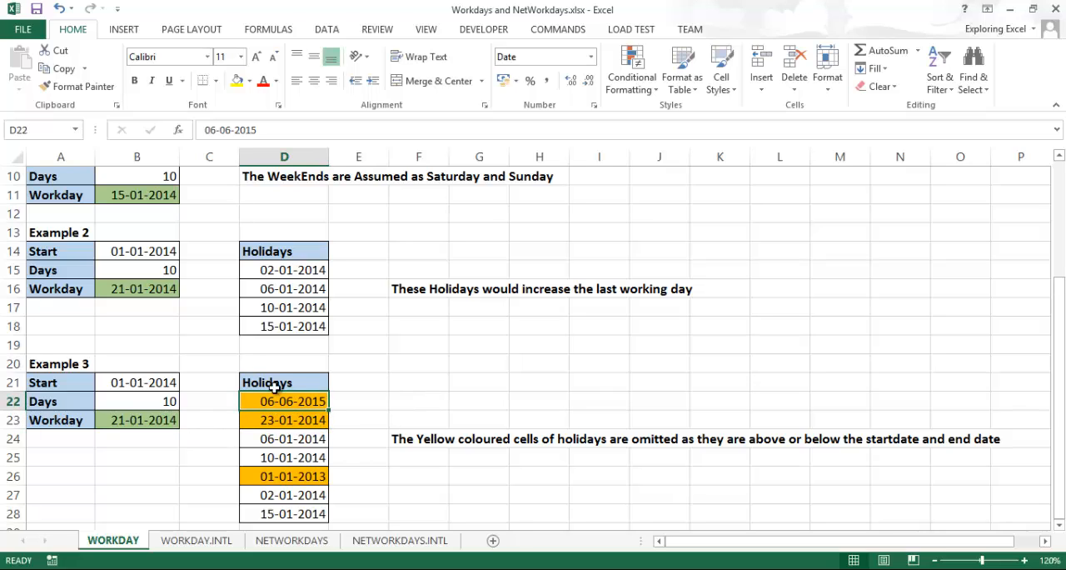
click(424, 441)
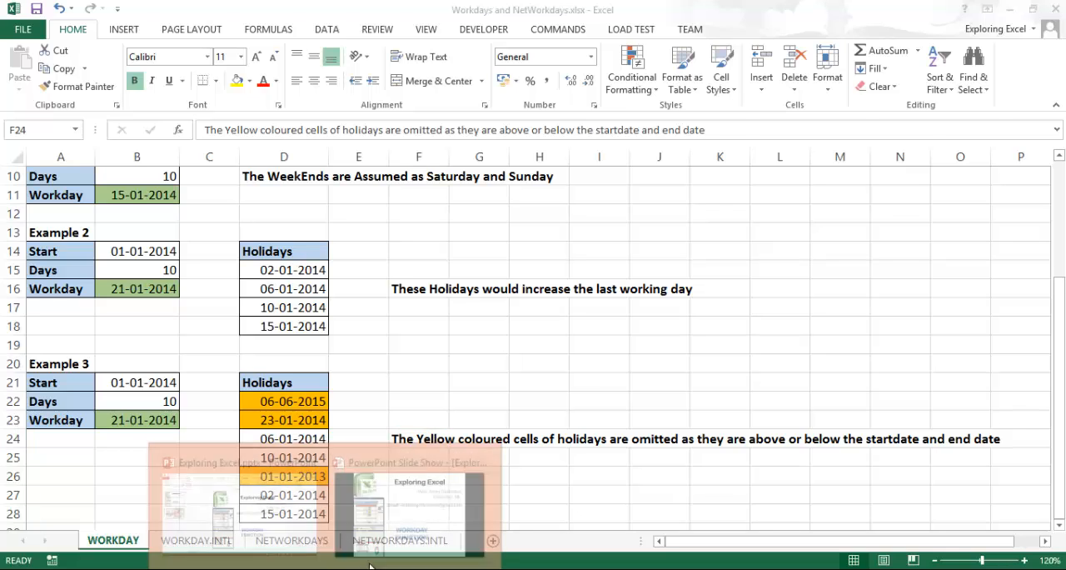
Switch to the running PowerPoint slide show of the Exploring Excel presentation
click(434, 541)
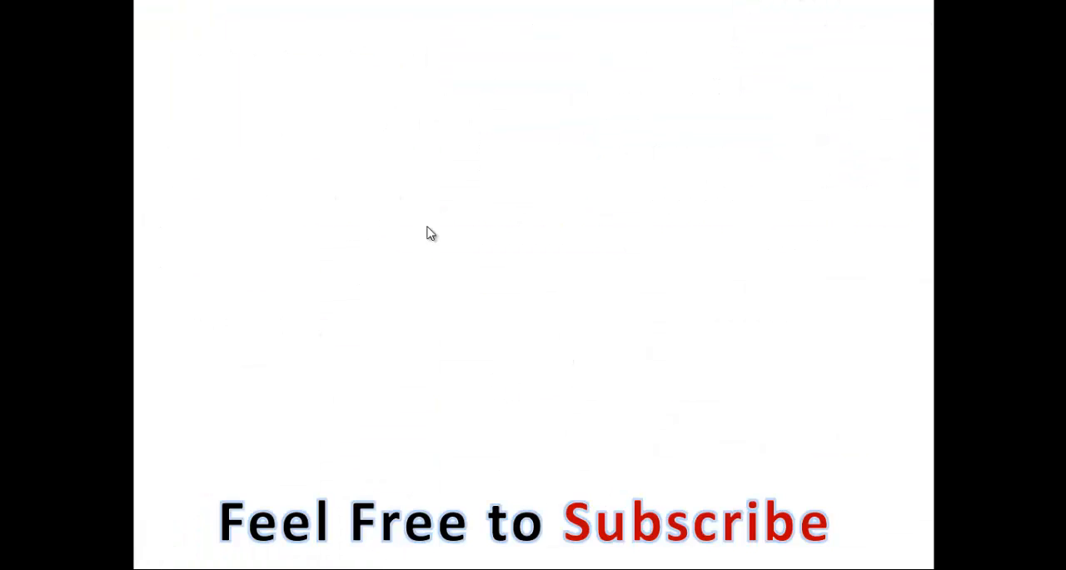